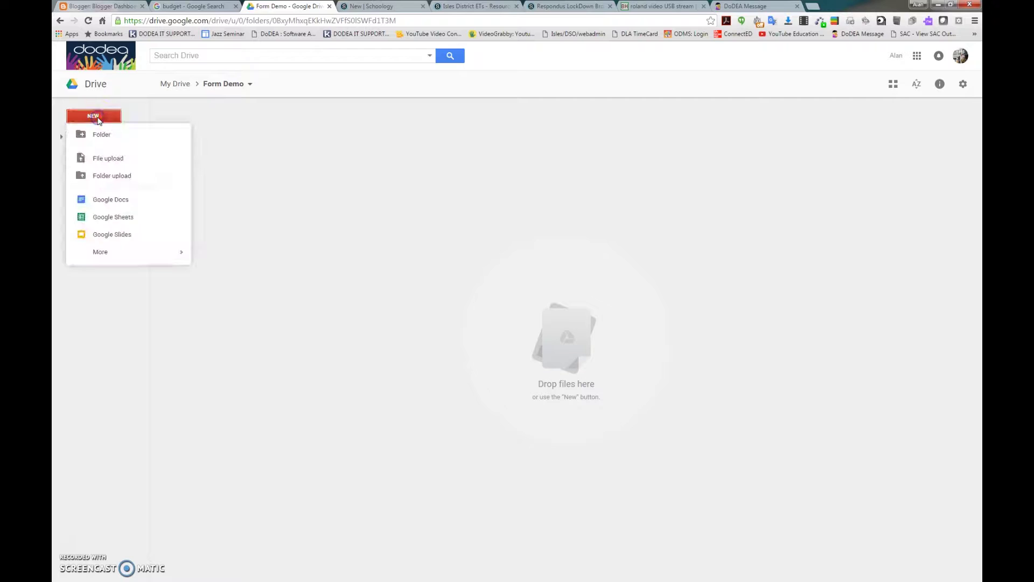
- Create a new Google Form in the Form Demo folder and title it "Form Demo"
mouse_move(108, 256)
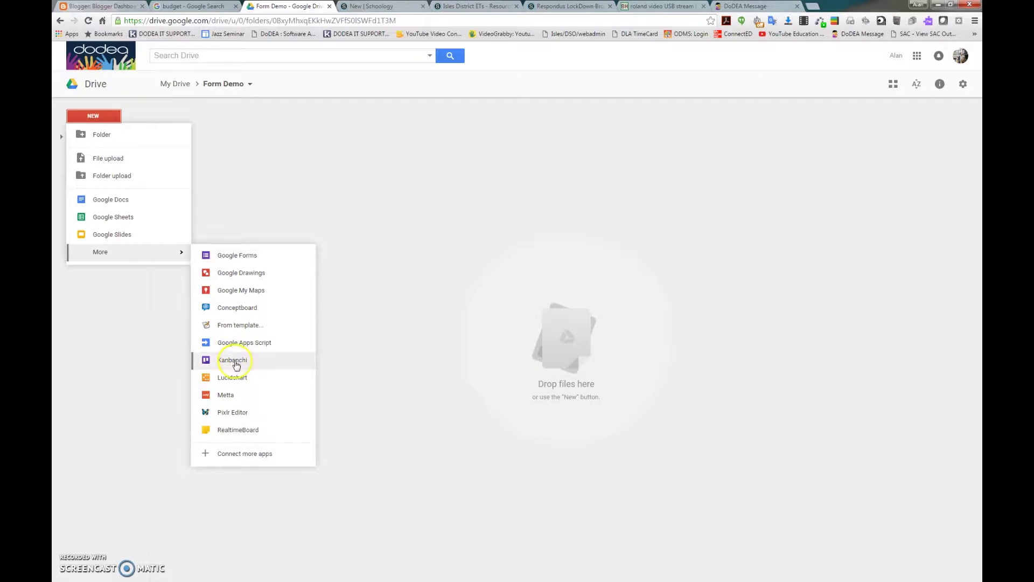
left_click(239, 257)
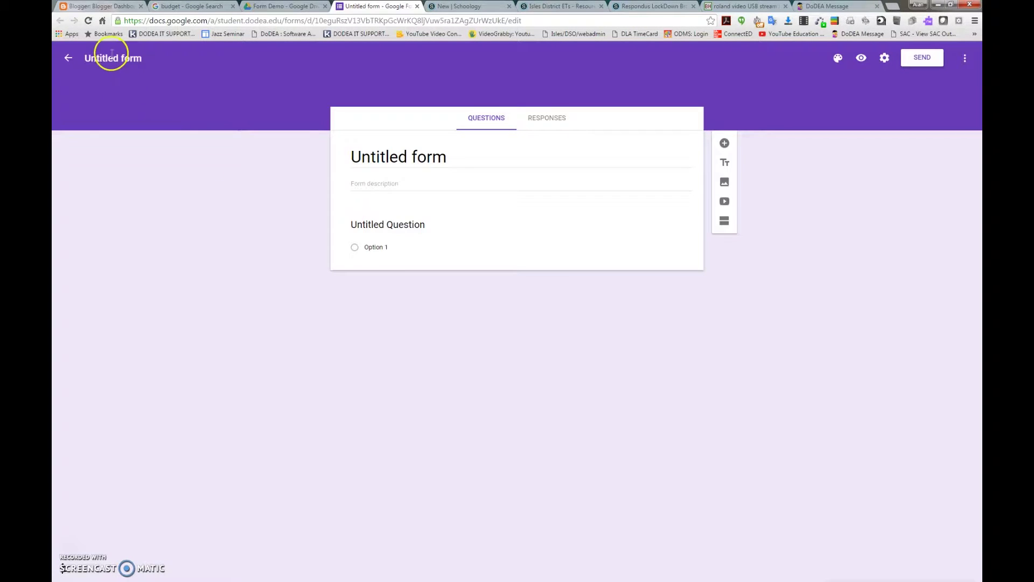
left_click(112, 56)
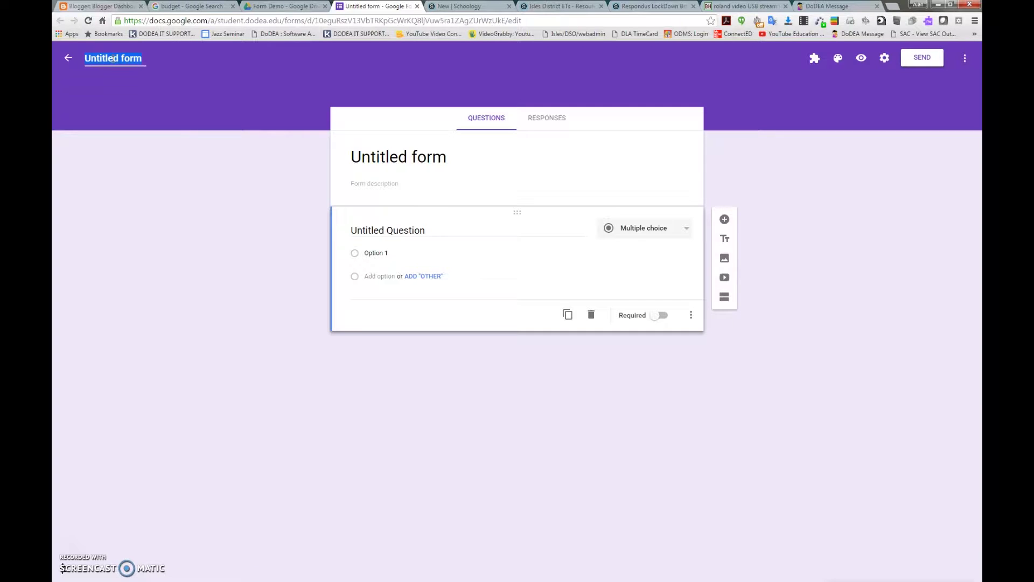
type("Form Demo")
left_click(258, 152)
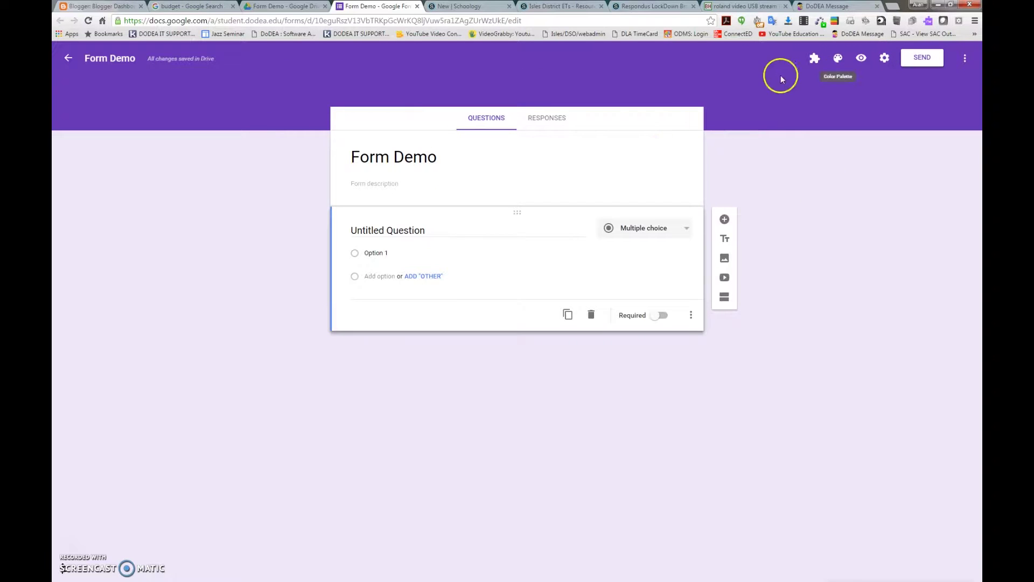
- Set the form's theme colour to pink, and change it to brown
left_click(838, 59)
left_click(876, 95)
left_click(837, 59)
left_click(843, 192)
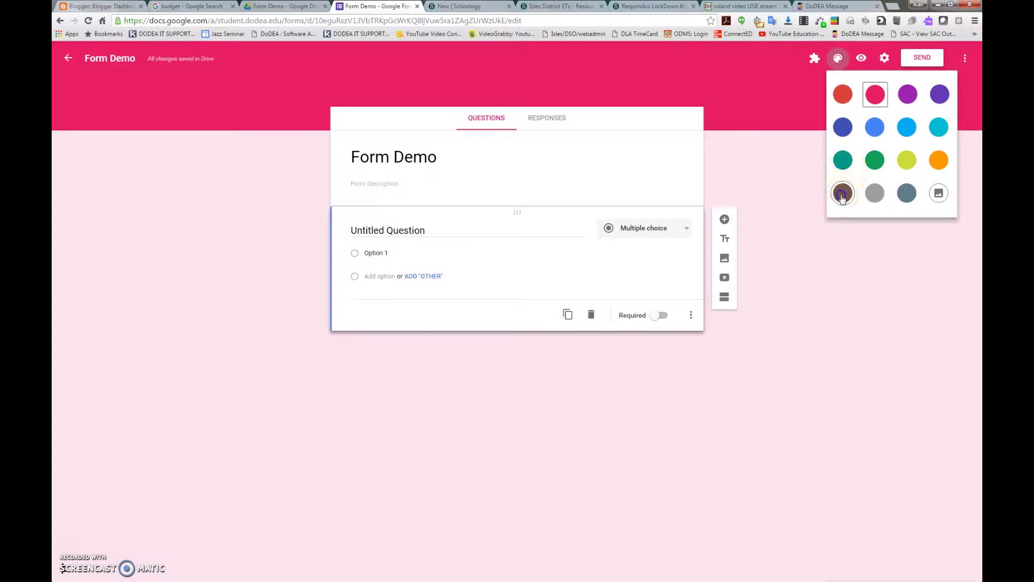
left_click(815, 58)
- Apply the Illustrations header image with rolled diplomas and a graduation cap, preview the form and return to editing
left_click(837, 58)
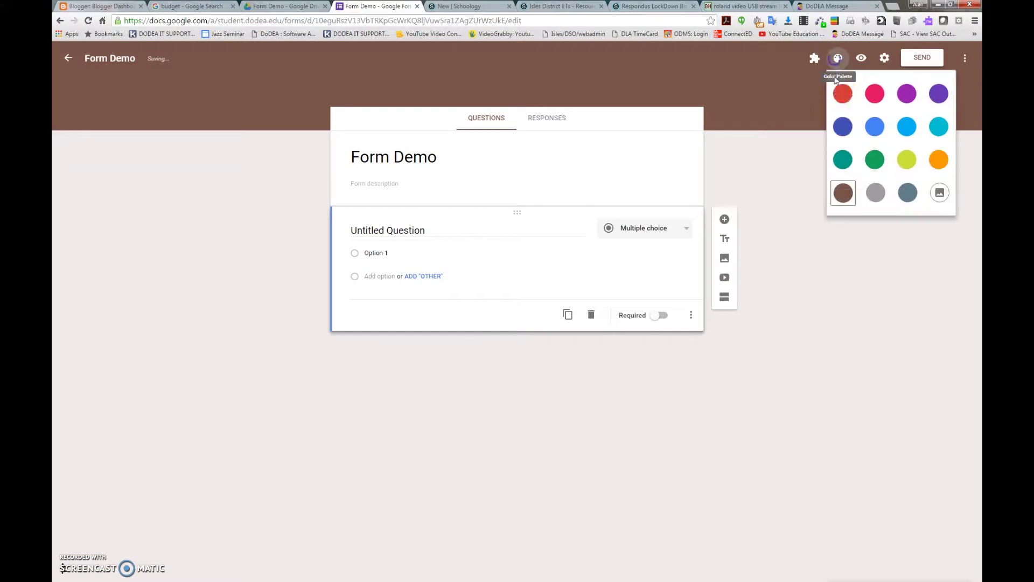
left_click(939, 197)
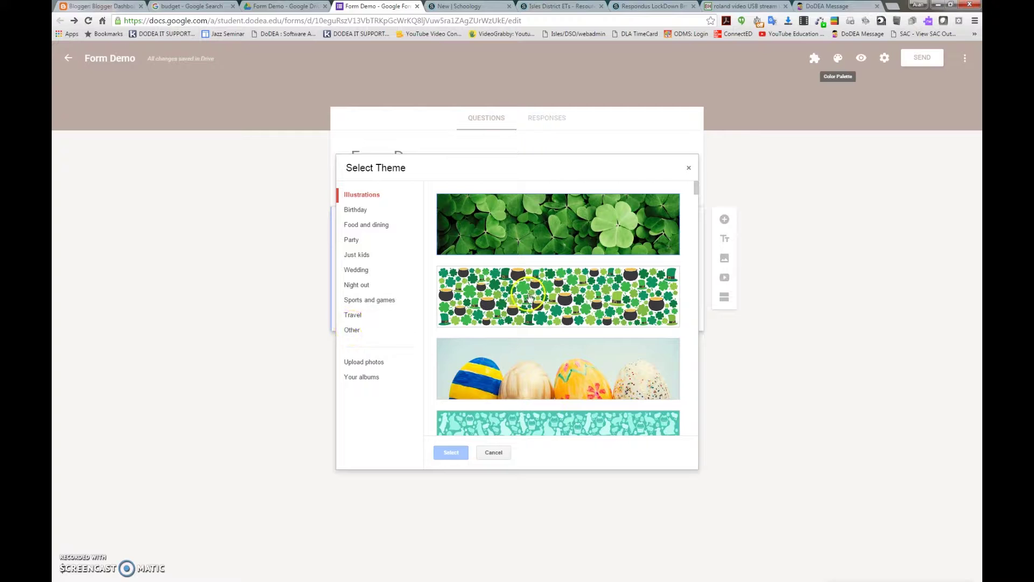
scroll(552, 348, "down", 2)
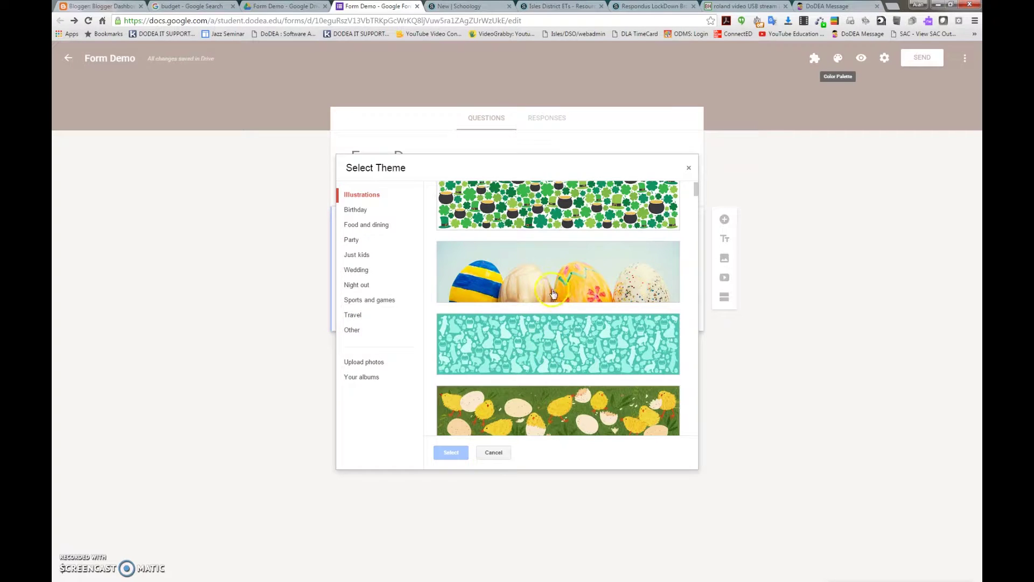
scroll(554, 293, "down", 3)
scroll(515, 312, "down", 1)
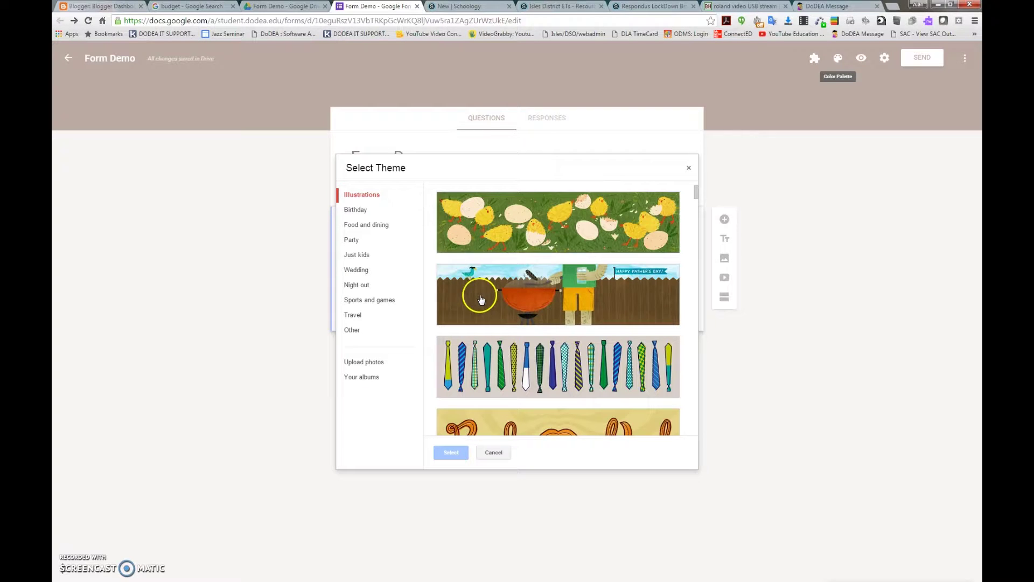
left_click(481, 300)
scroll(489, 301, "down", 4)
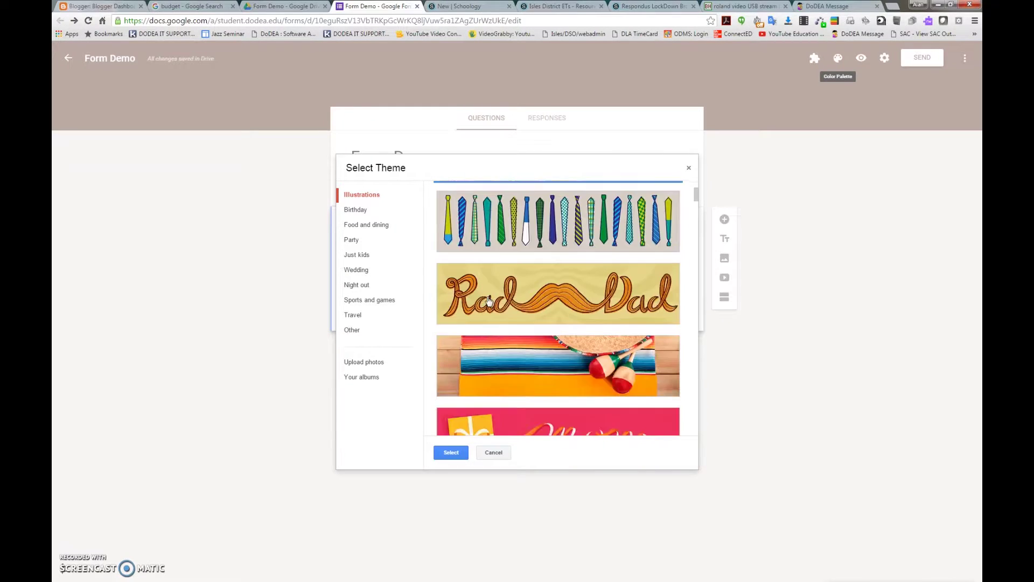
scroll(489, 300, "down", 4)
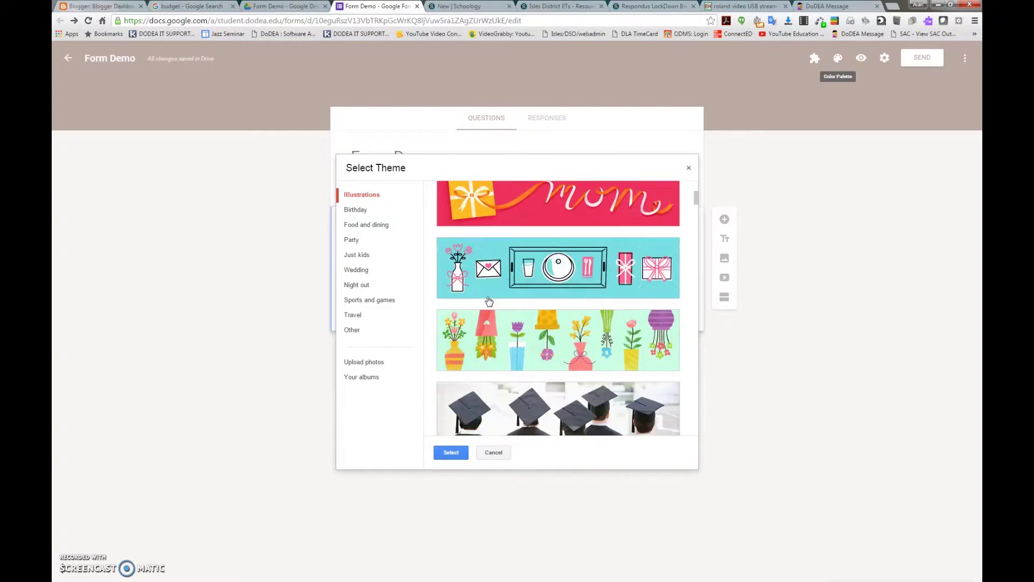
scroll(519, 281, "down", 2)
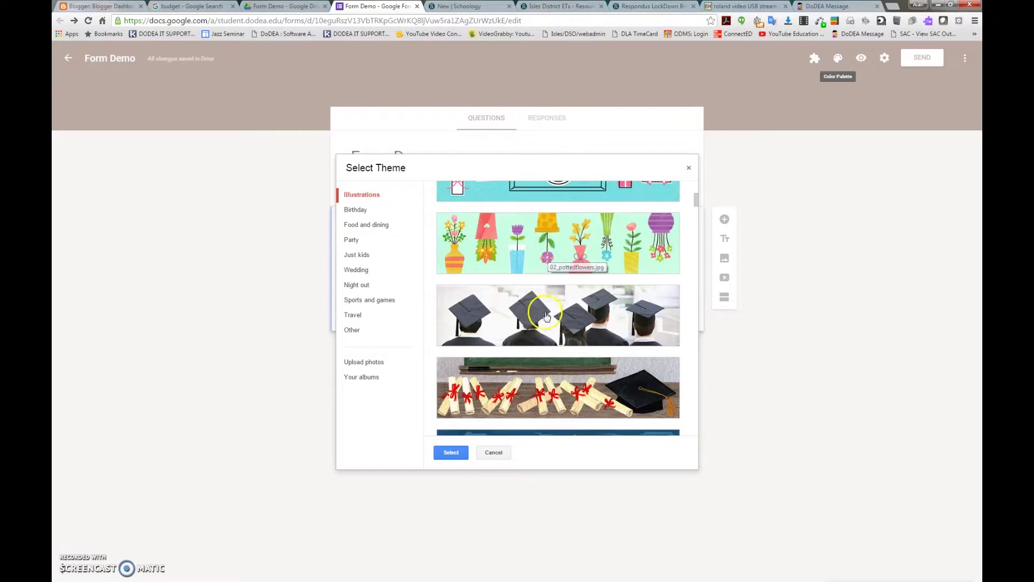
left_click(554, 376)
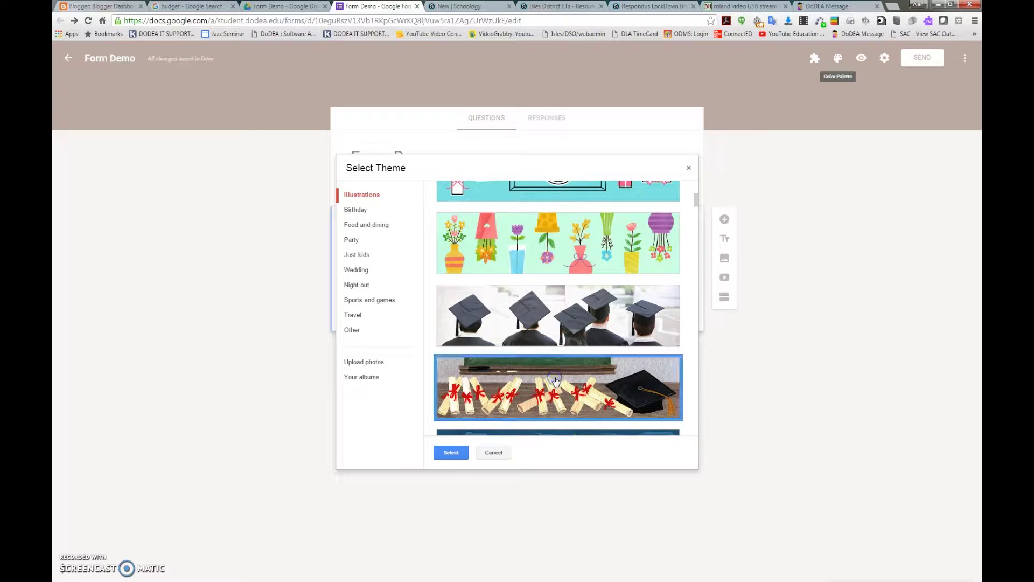
left_click(447, 451)
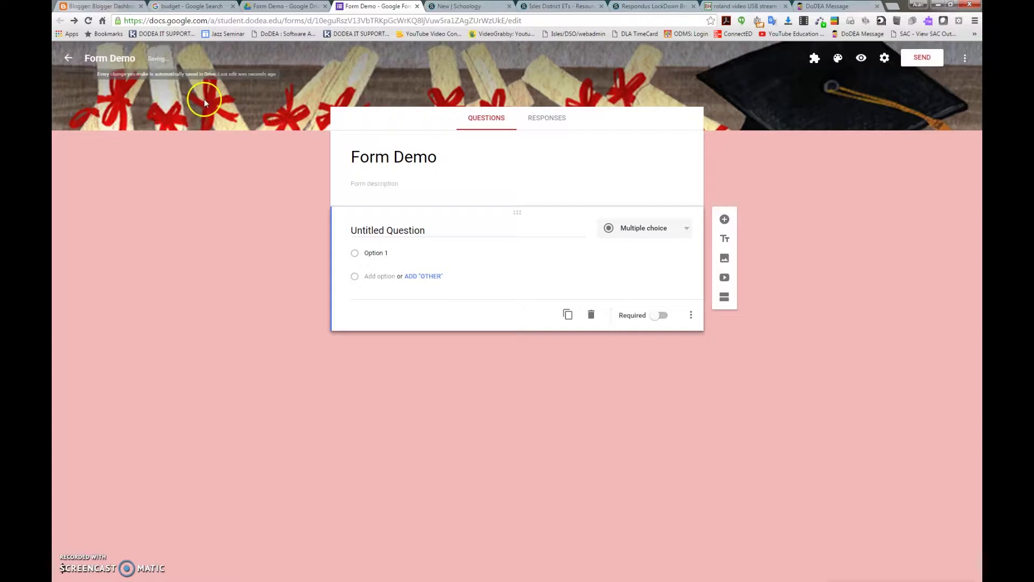
left_click(861, 58)
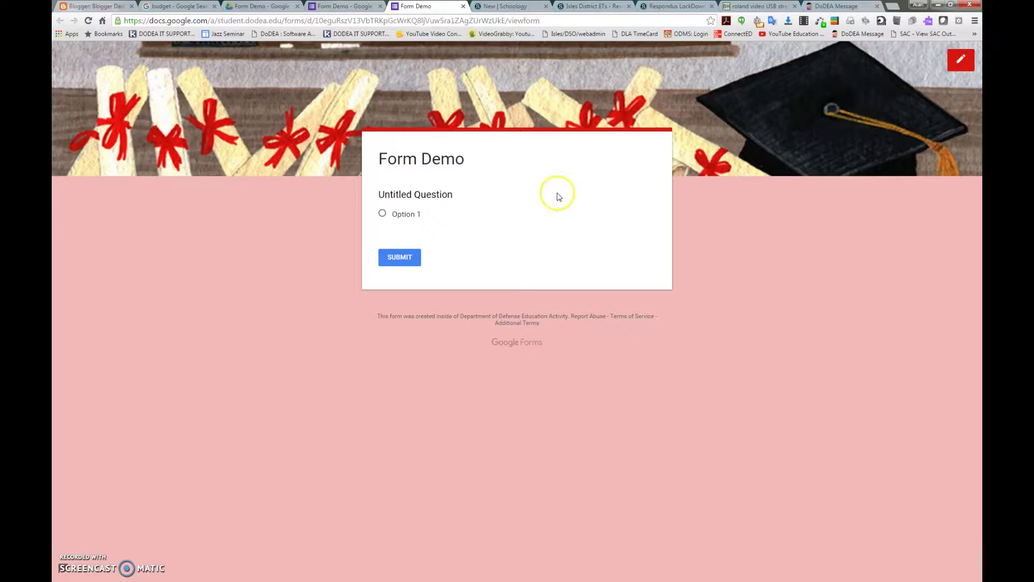
left_click(960, 59)
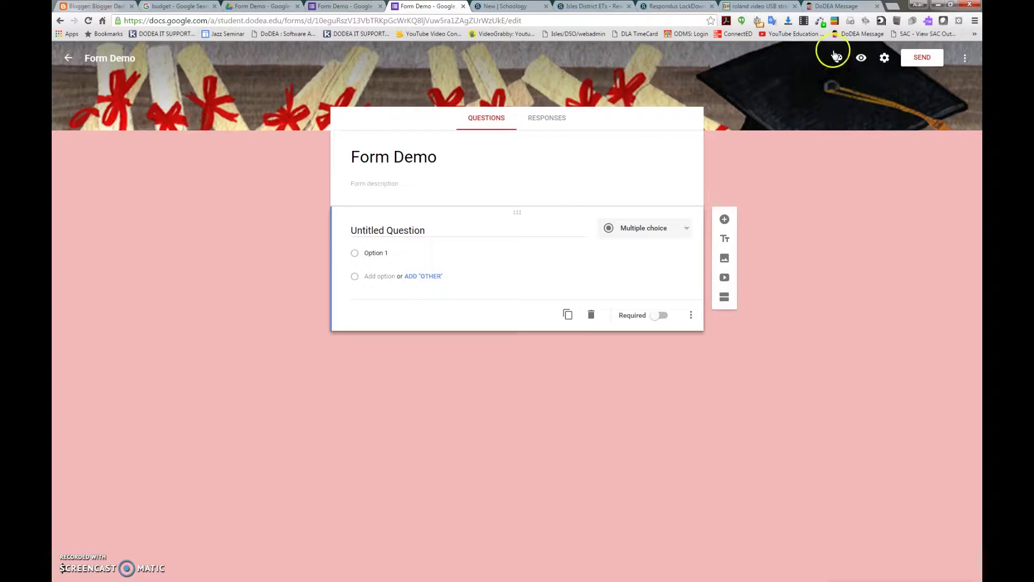
- Set the form's theme colour to teal and enter the description "Please help us plan graduation"
left_click(839, 62)
left_click(846, 164)
left_click(736, 189)
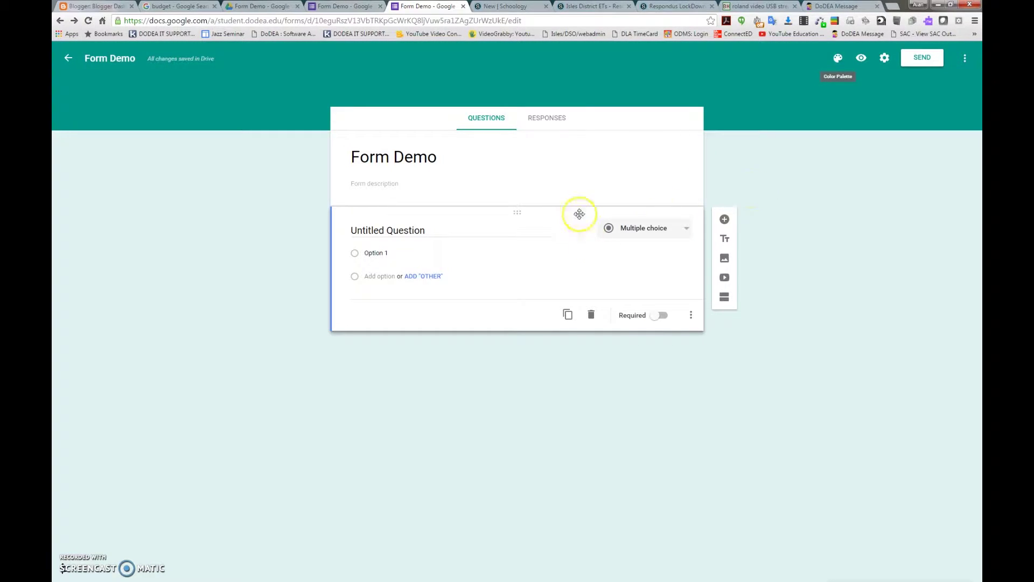
left_click(382, 184)
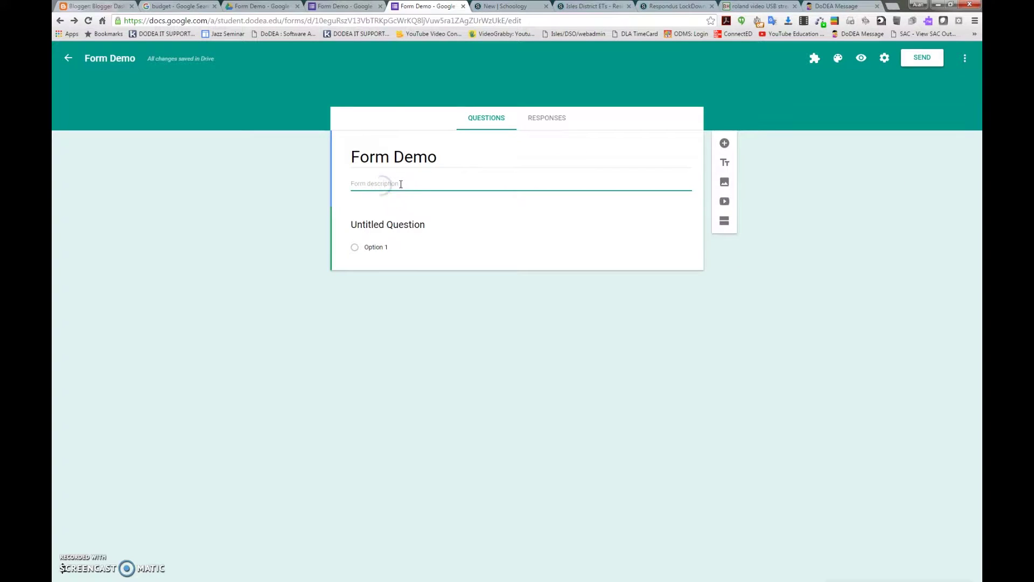
type("Please help us plan graduation")
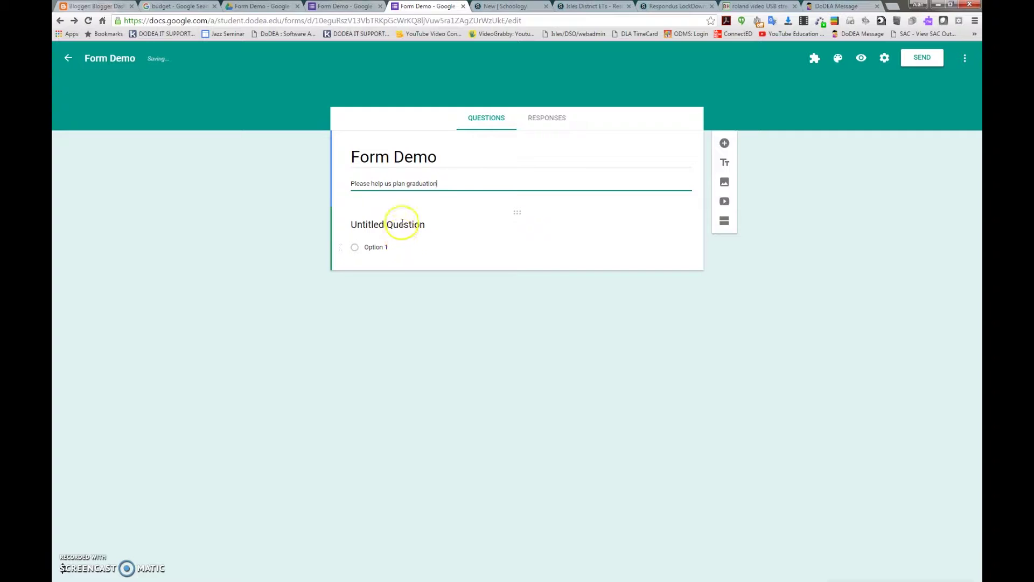
- Switch the untitled question's type to Short answer, and change it to Paragraph
left_click(402, 224)
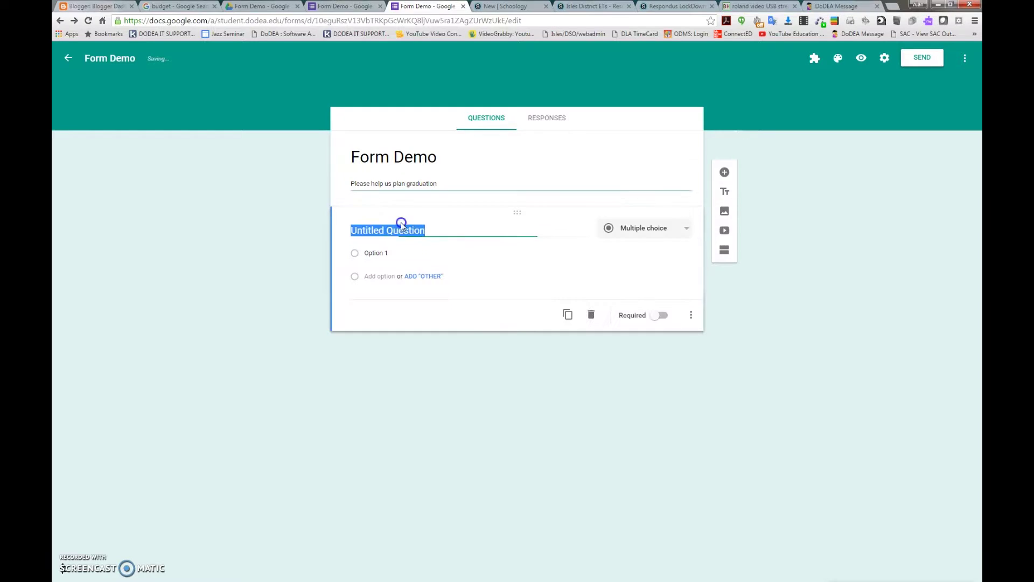
left_click(688, 229)
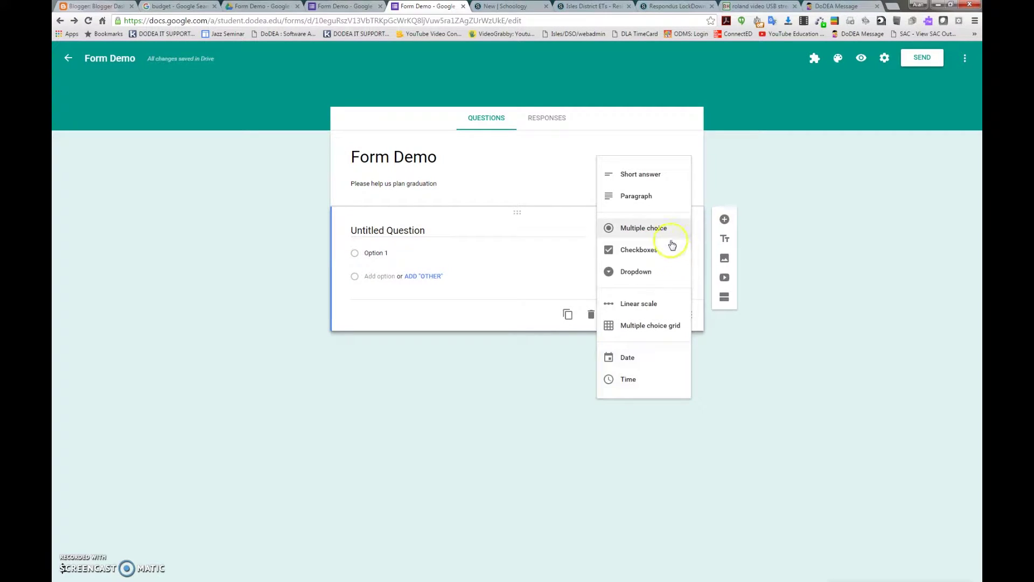
left_click(637, 176)
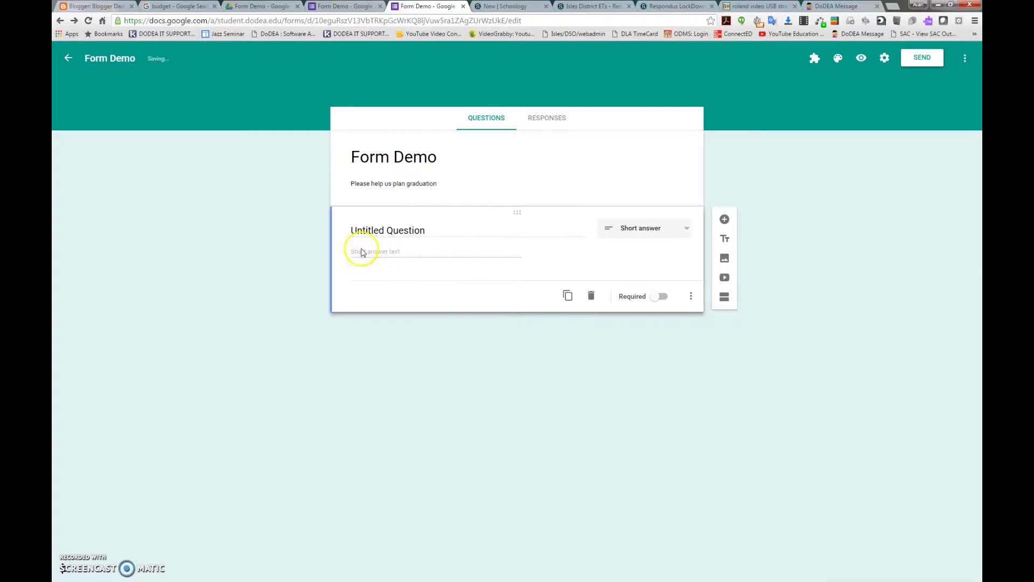
left_click(681, 229)
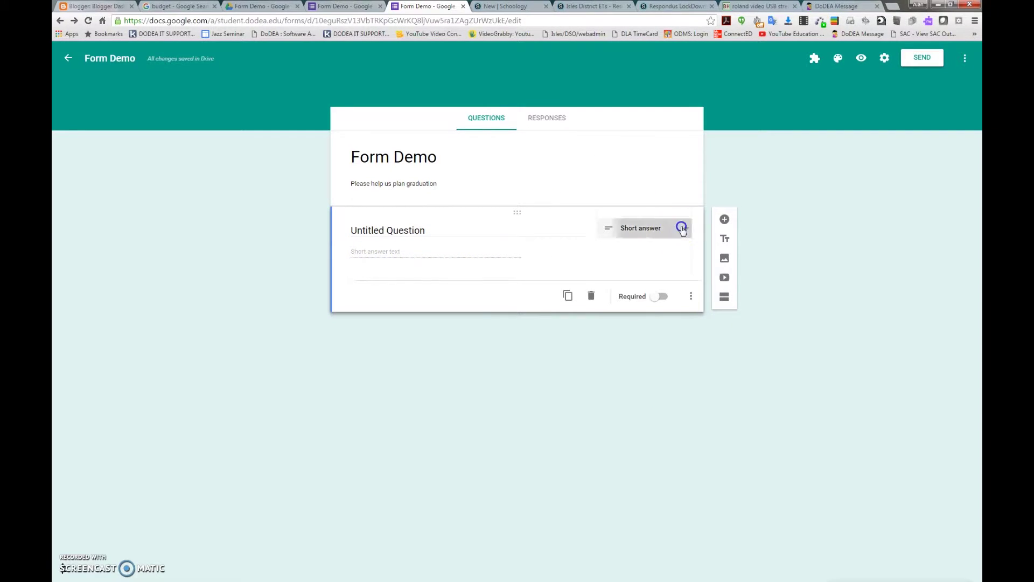
left_click(634, 253)
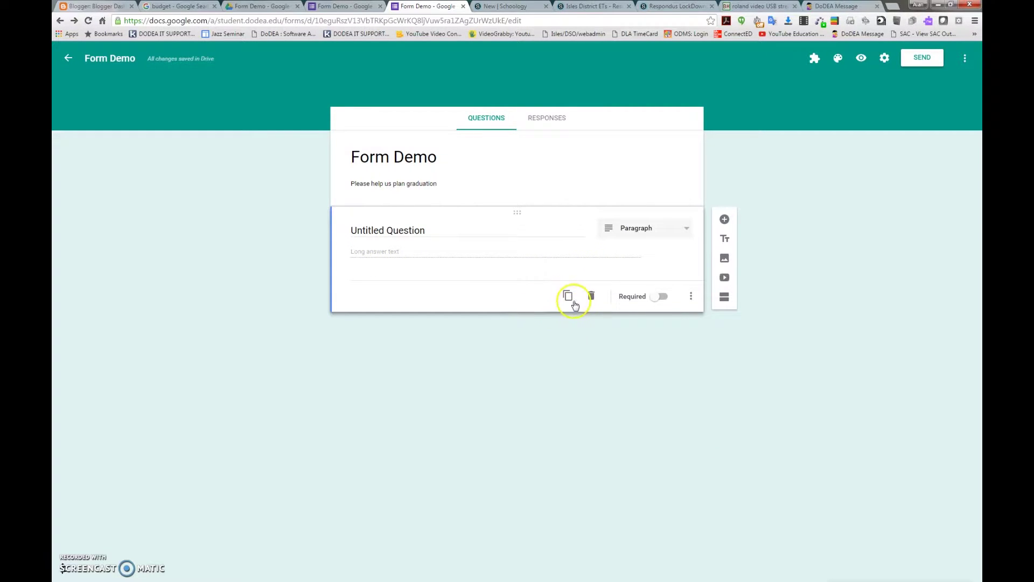
- Set the question type to Checkboxes and add an "Other" choice and a second regular option
left_click(673, 228)
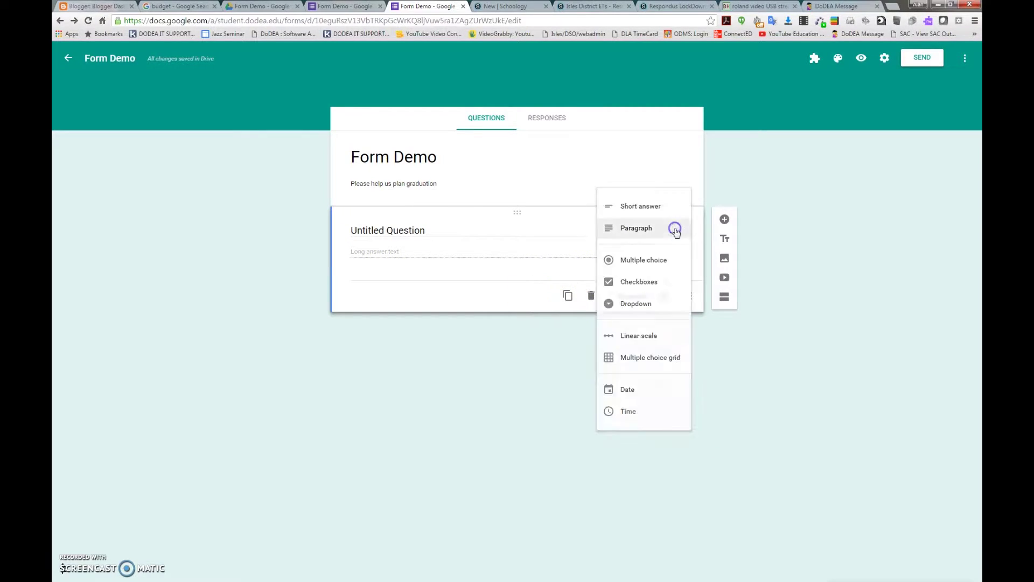
left_click(638, 282)
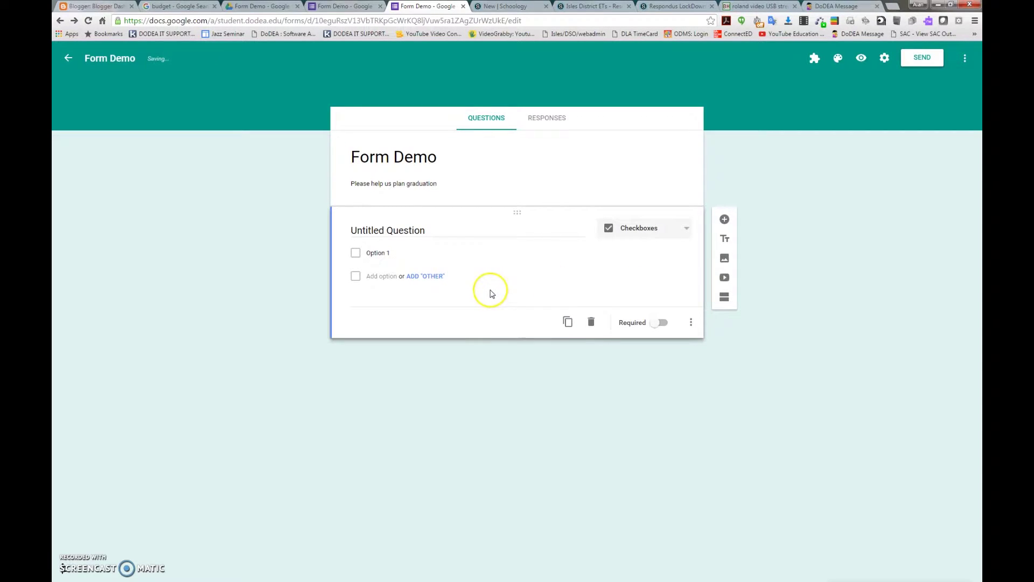
left_click(352, 253)
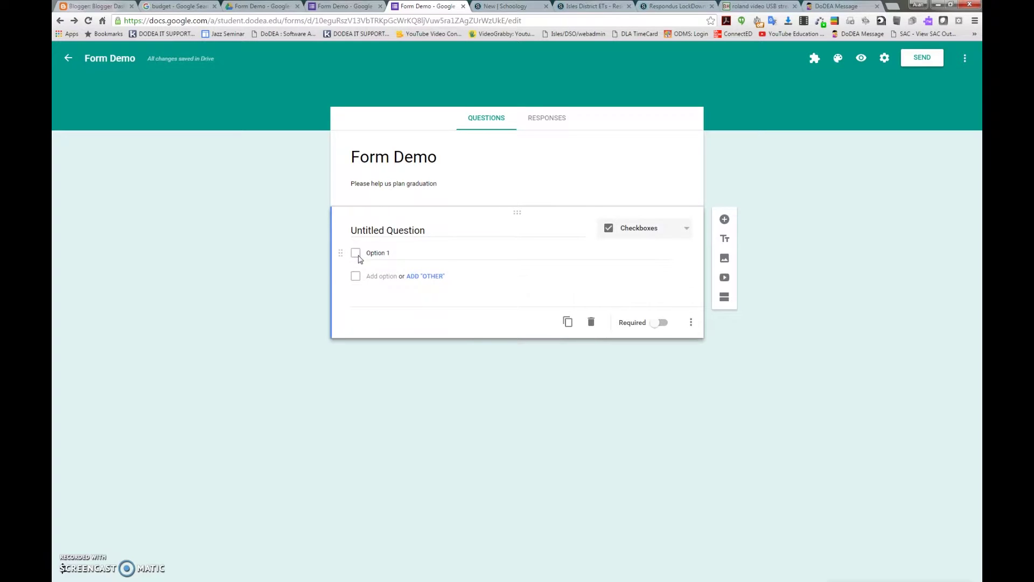
left_click(426, 276)
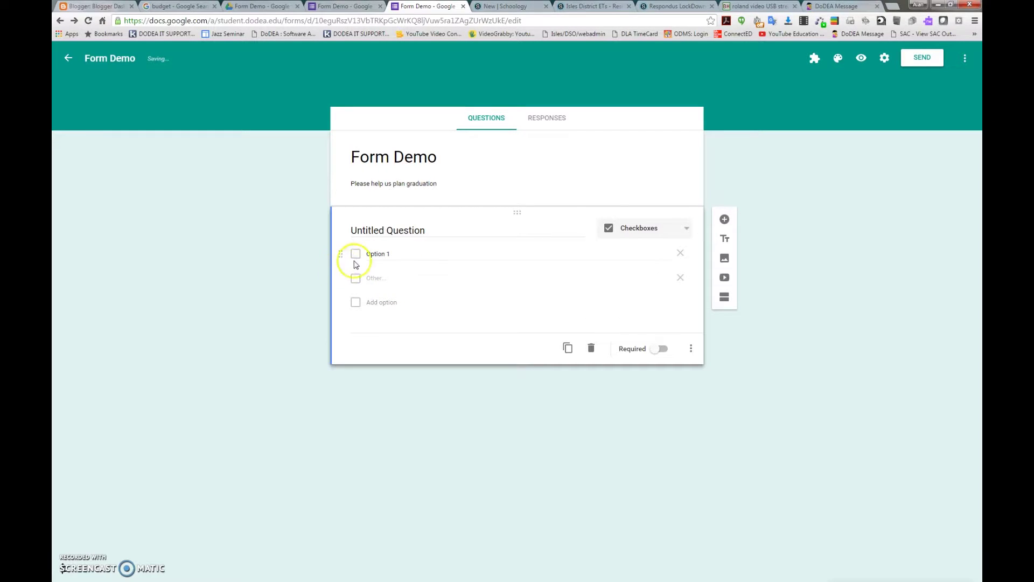
left_click(385, 303)
left_click(379, 256)
- Word the question as "Will you attend the ceremony?" and name its two options "Yes" and "No"
left_click(410, 229)
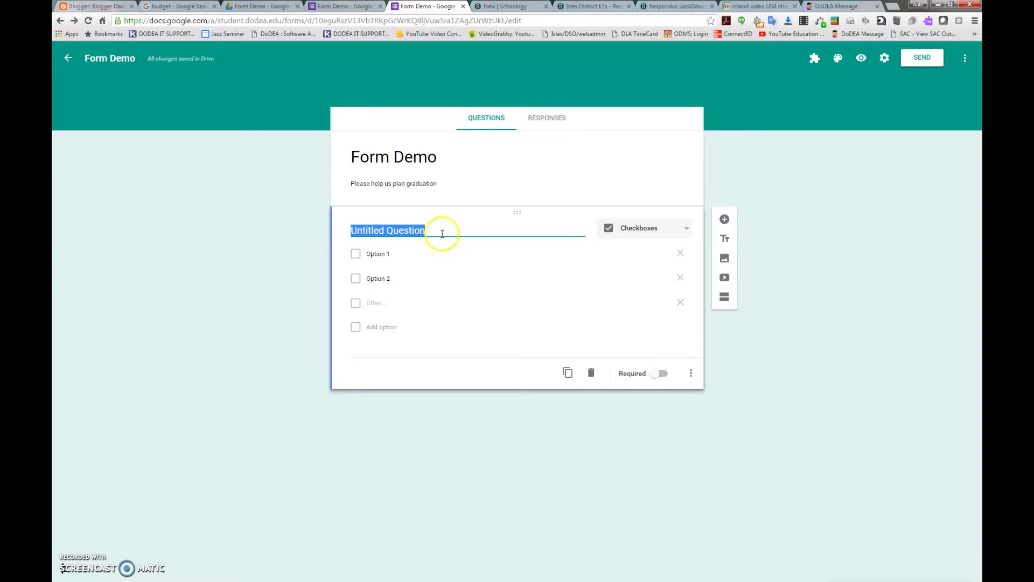
type("Wi")
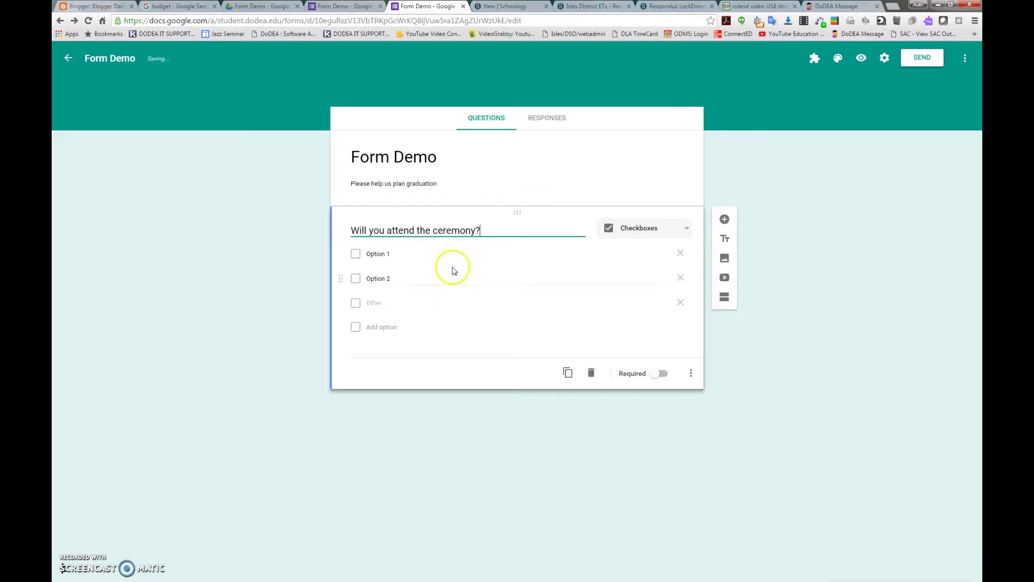
left_click(372, 254)
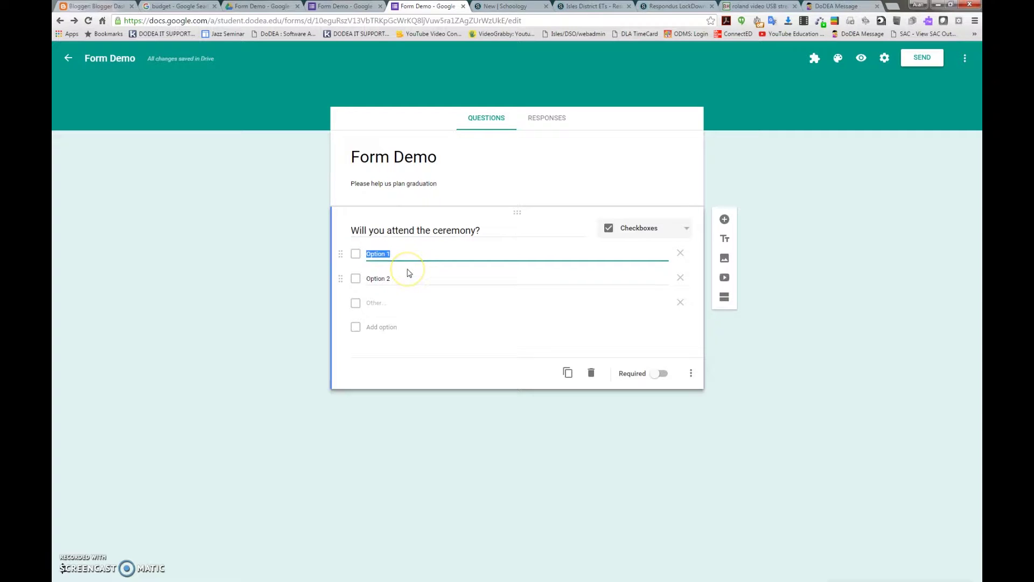
left_click(378, 278)
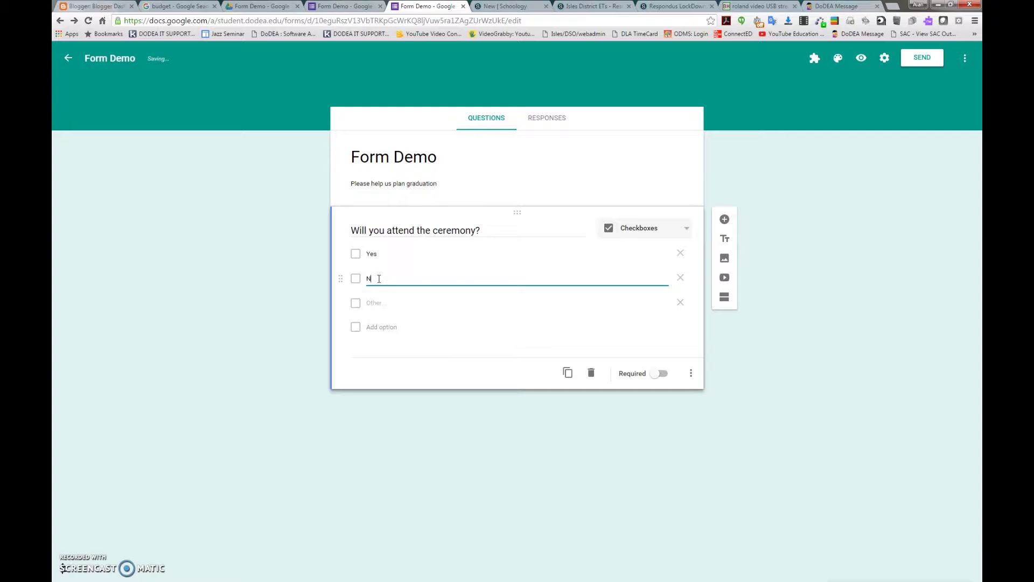
left_click(458, 267)
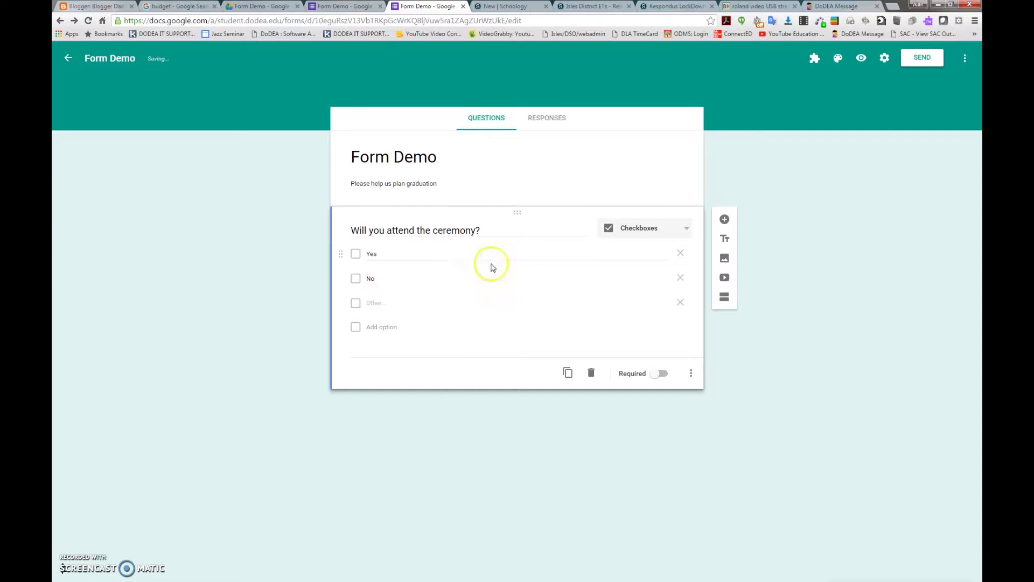
- Preview the form, tick the Yes, No and Other answers, and return to editing without keeping the responses
left_click(861, 58)
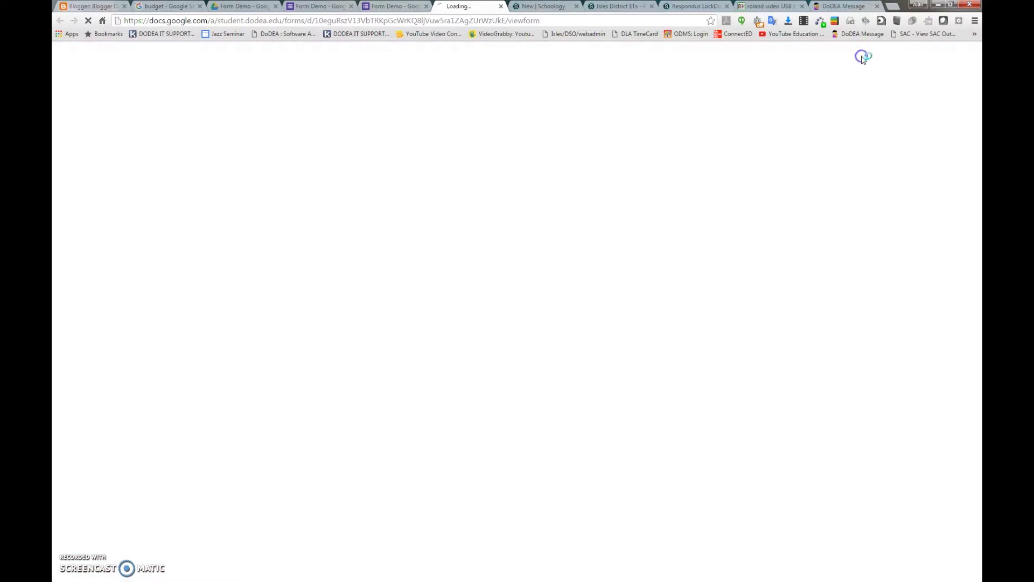
left_click(383, 232)
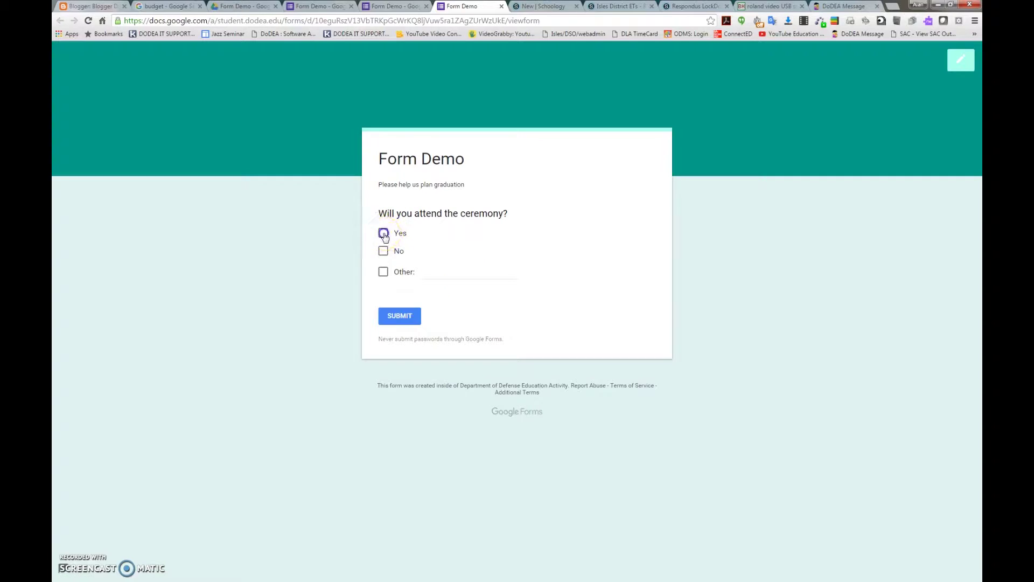
left_click(382, 273)
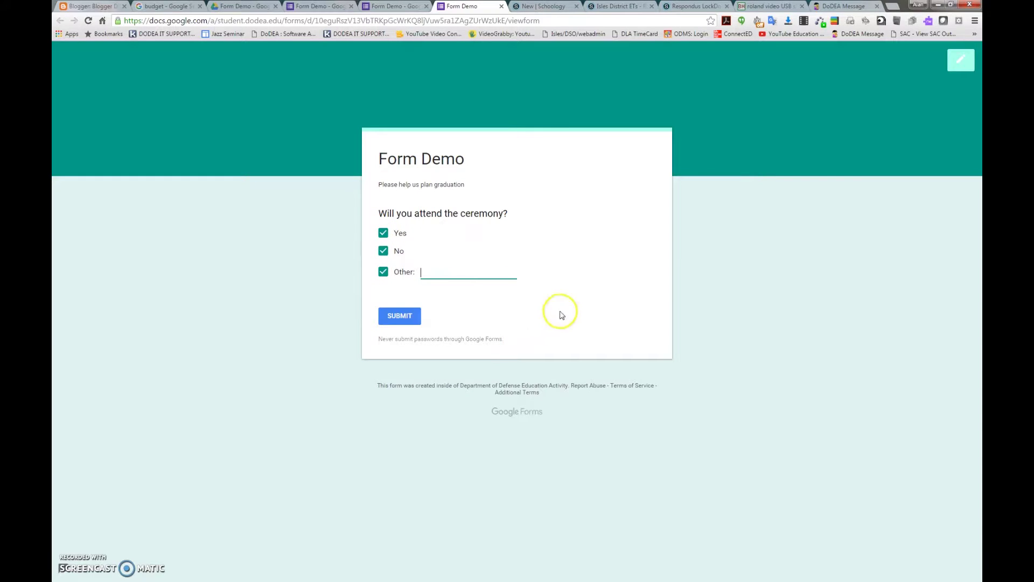
left_click(960, 63)
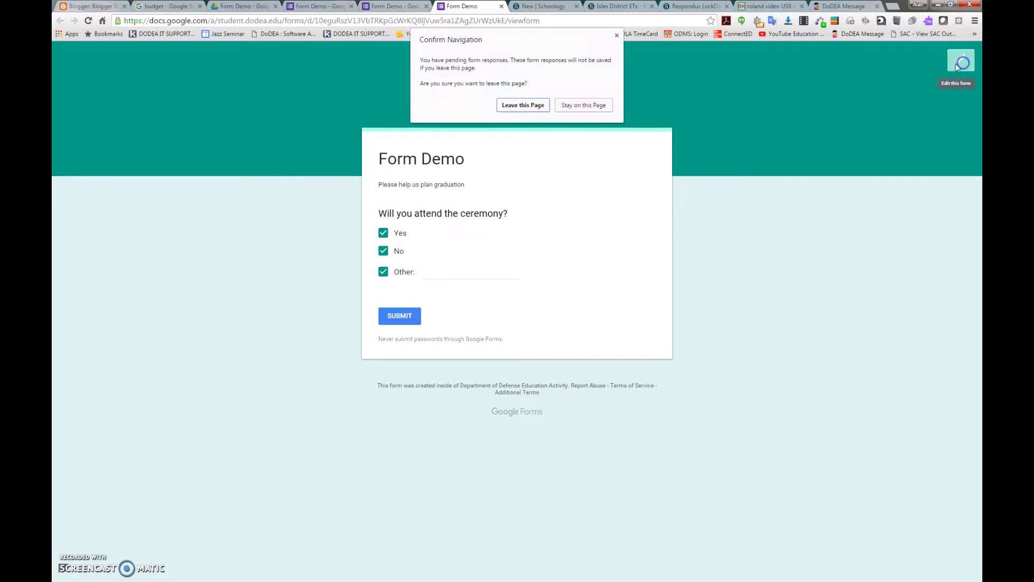
left_click(513, 105)
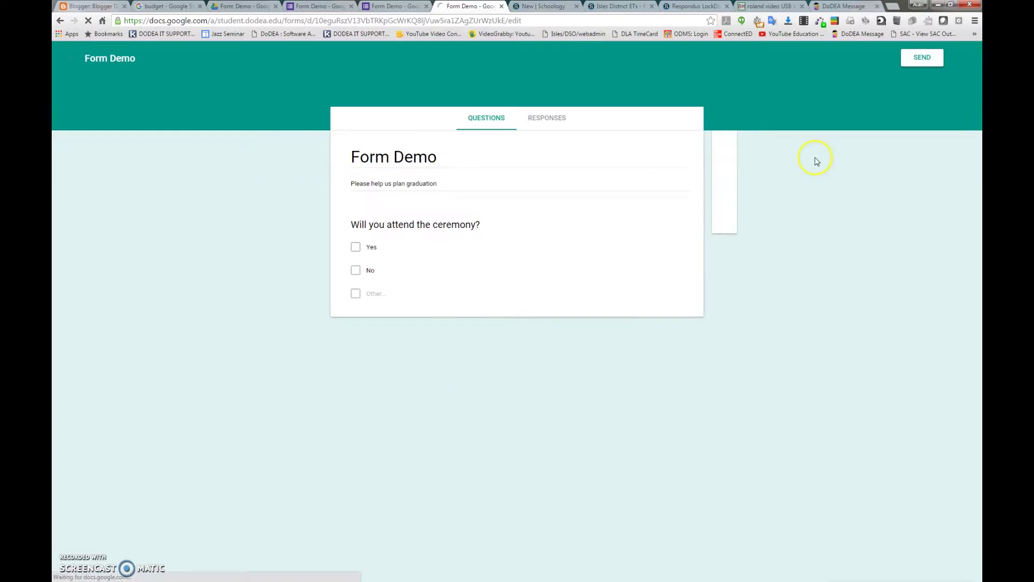
- Change the ceremony question's type to Multiple choice and remove its "Other" option
left_click(542, 255)
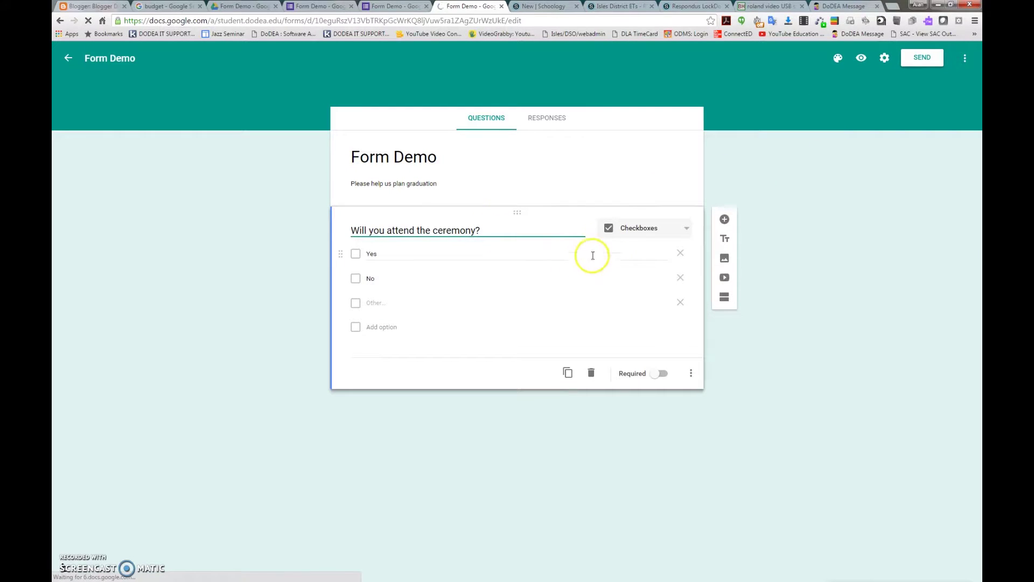
left_click(687, 230)
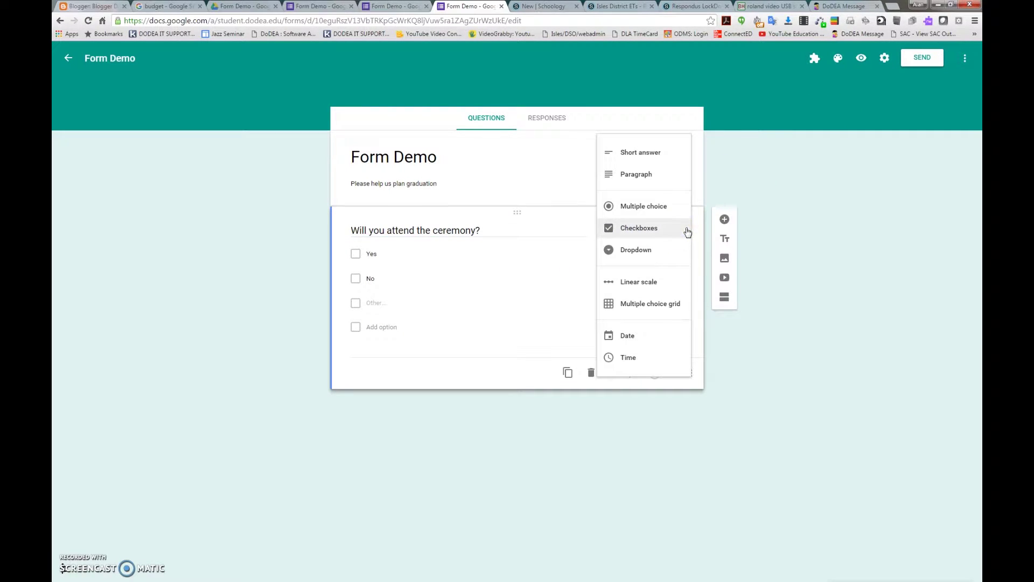
left_click(648, 211)
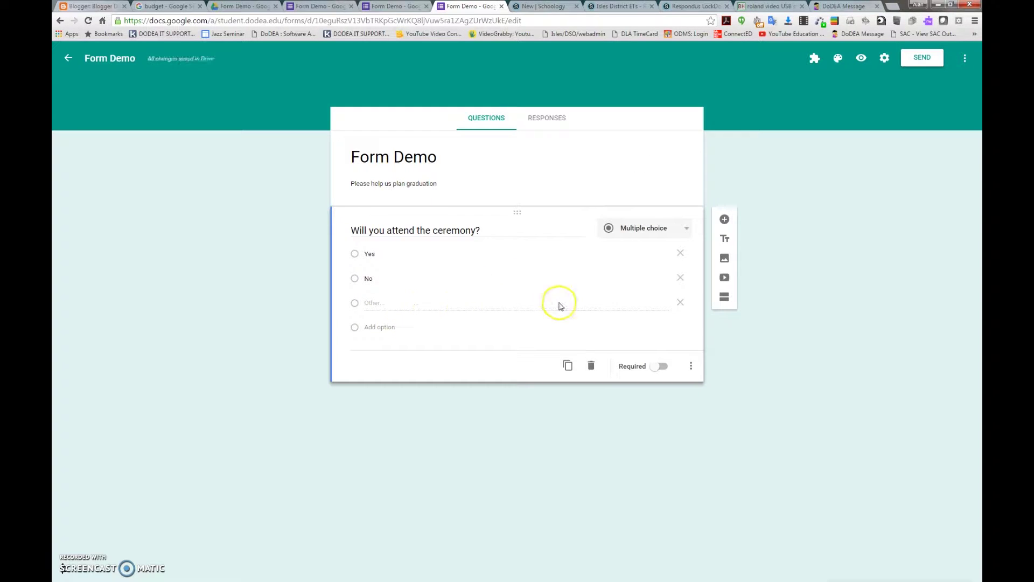
left_click(681, 303)
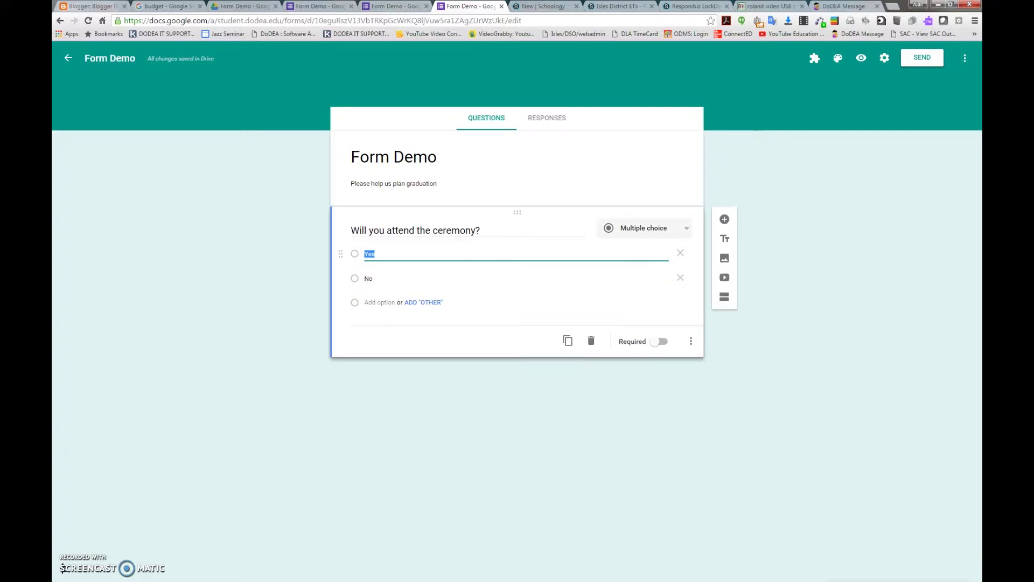
- Preview the form, try the Yes and No choices, and return to editing without keeping the response
left_click(861, 58)
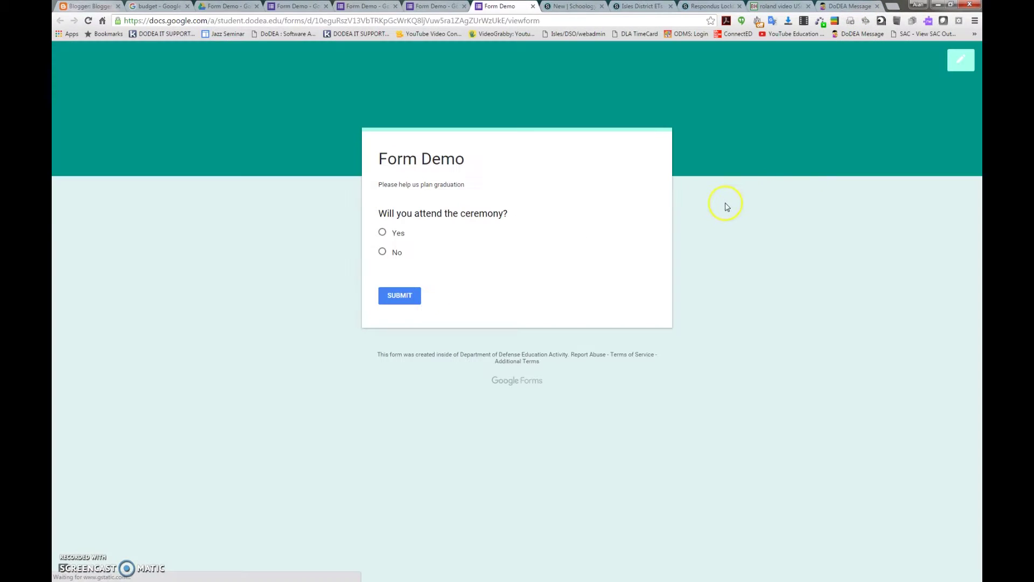
left_click(382, 233)
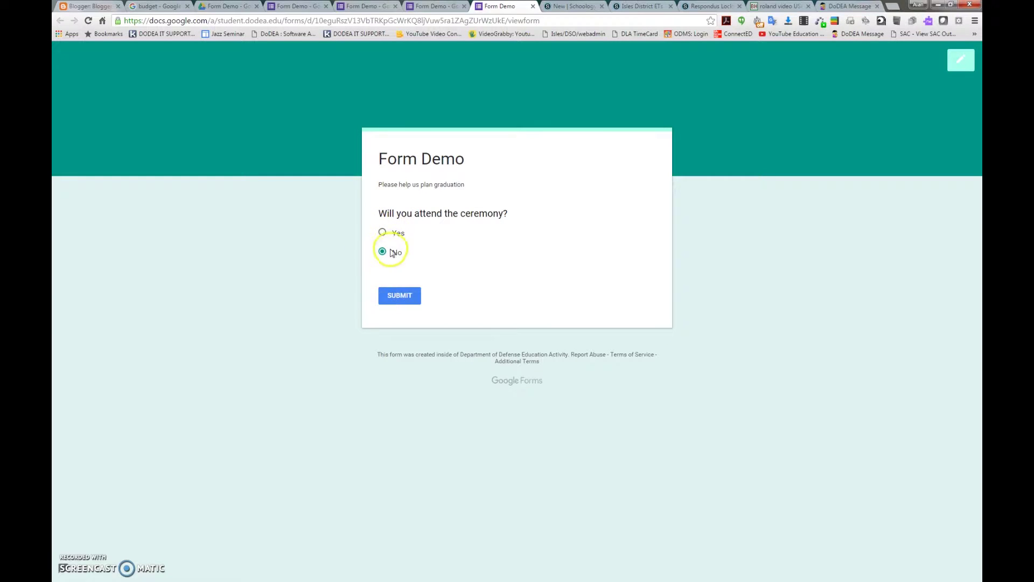
left_click(961, 60)
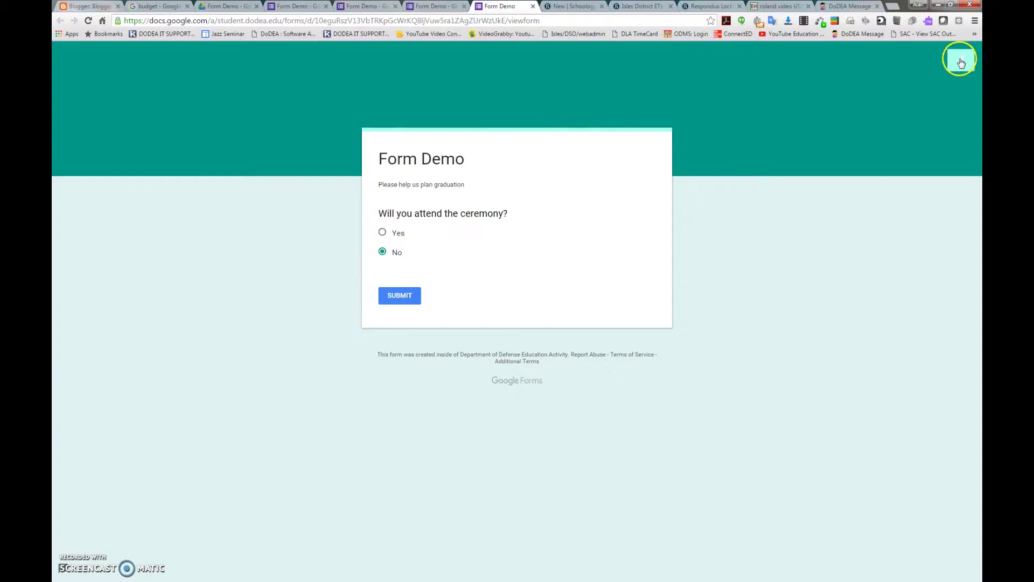
left_click(522, 114)
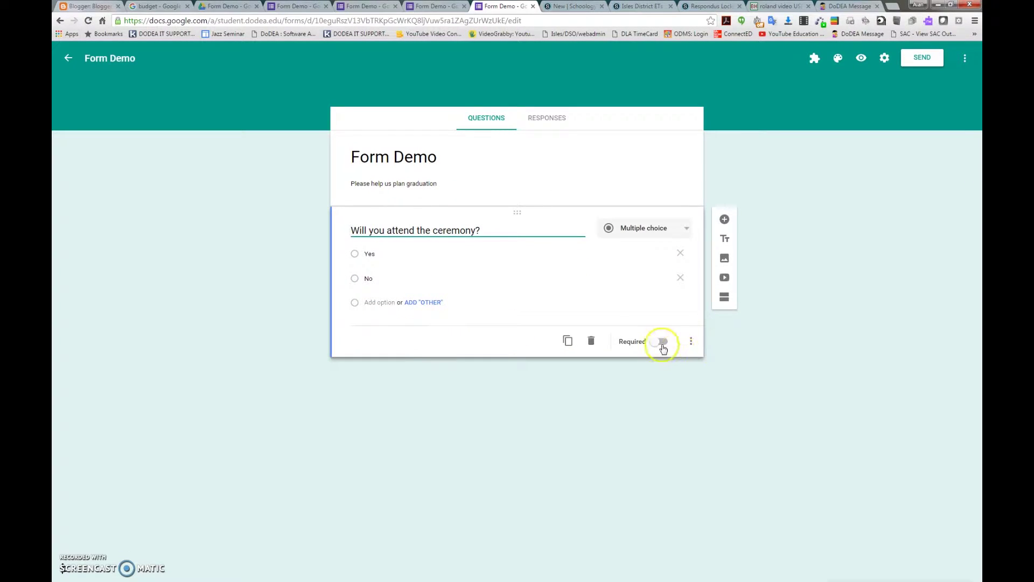
- Make the ceremony question required and look over its additional display and ordering options without enabling any
left_click(664, 344)
left_click(690, 341)
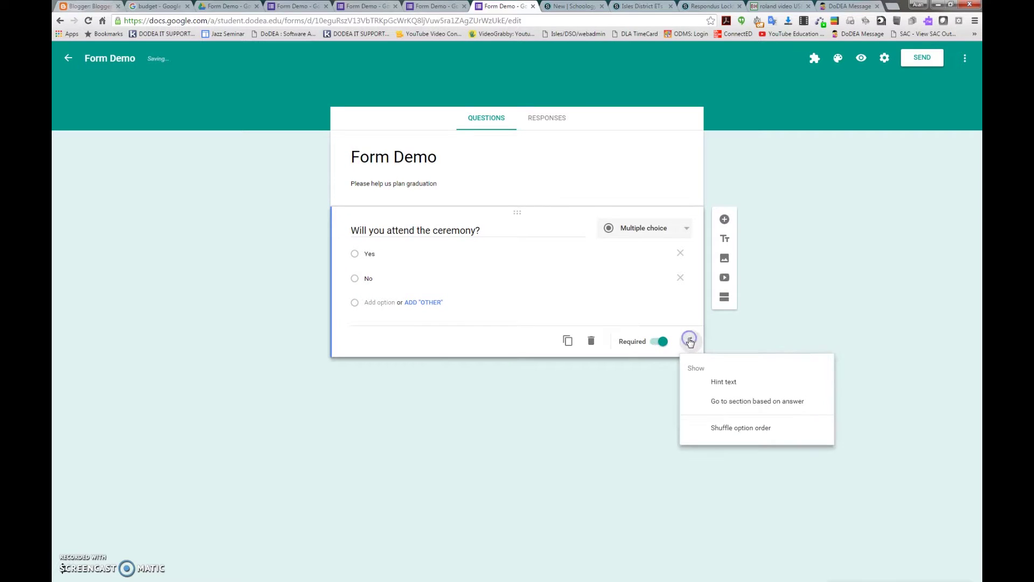
left_click(726, 389)
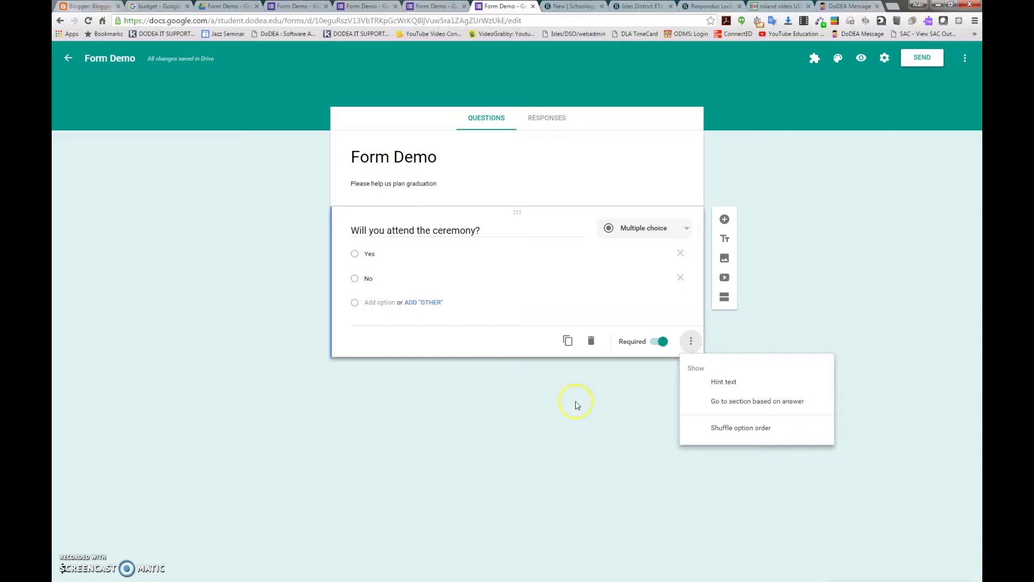
left_click(717, 401)
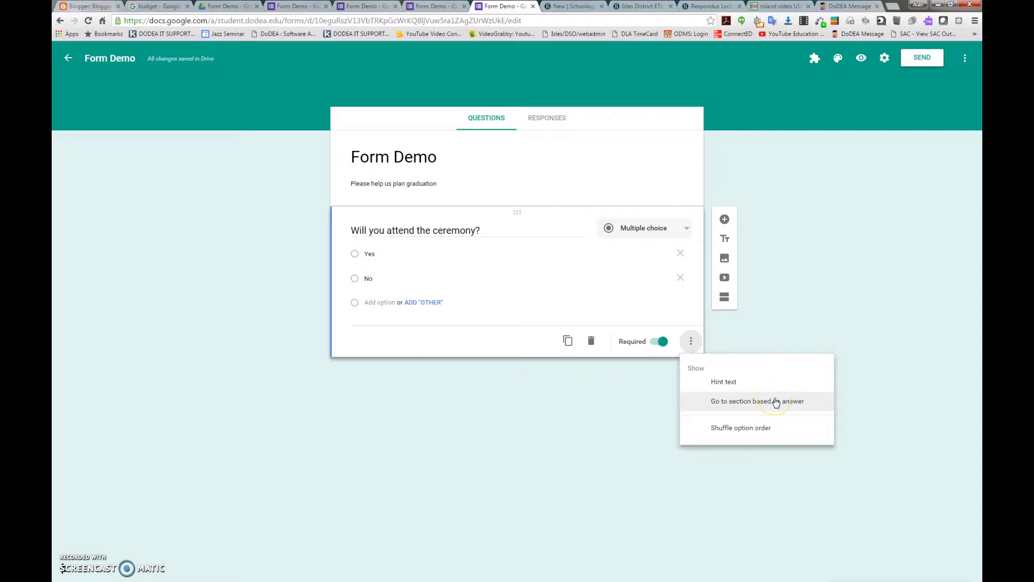
left_click(606, 412)
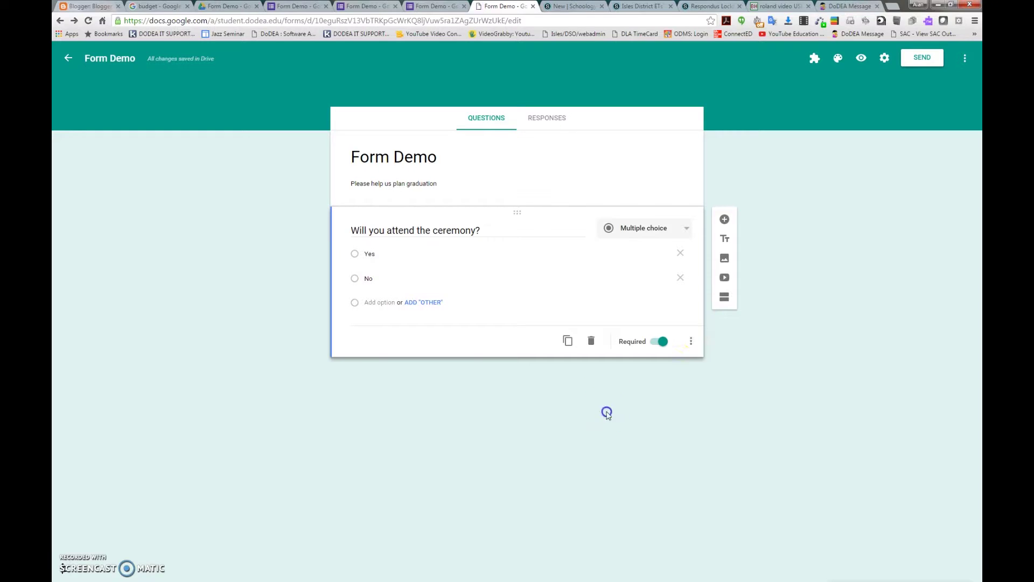
- Insert the single photo from the one-photo "2016-01-28" album as an image below the ceremony question
left_click(727, 299)
left_click(725, 259)
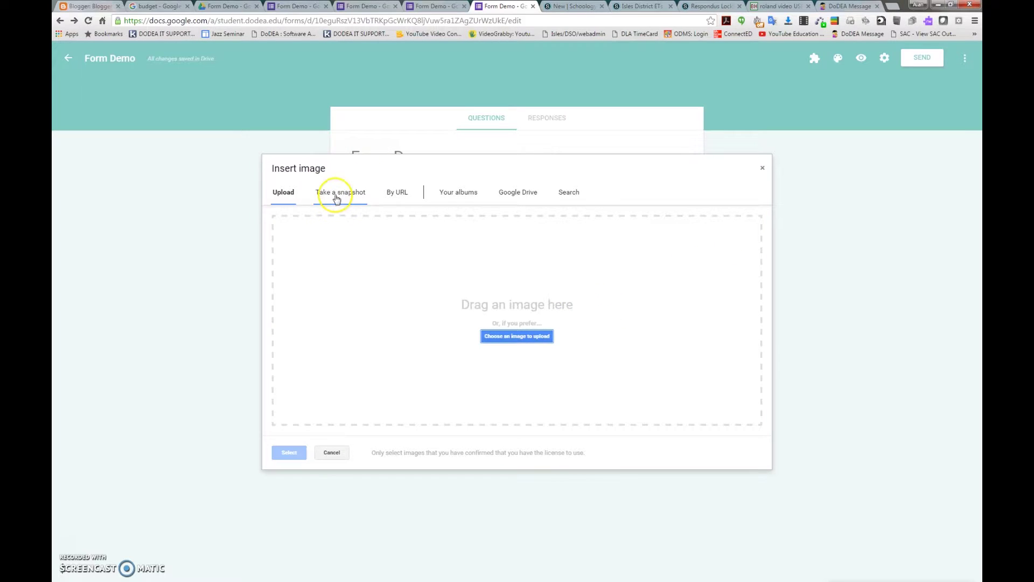
left_click(459, 194)
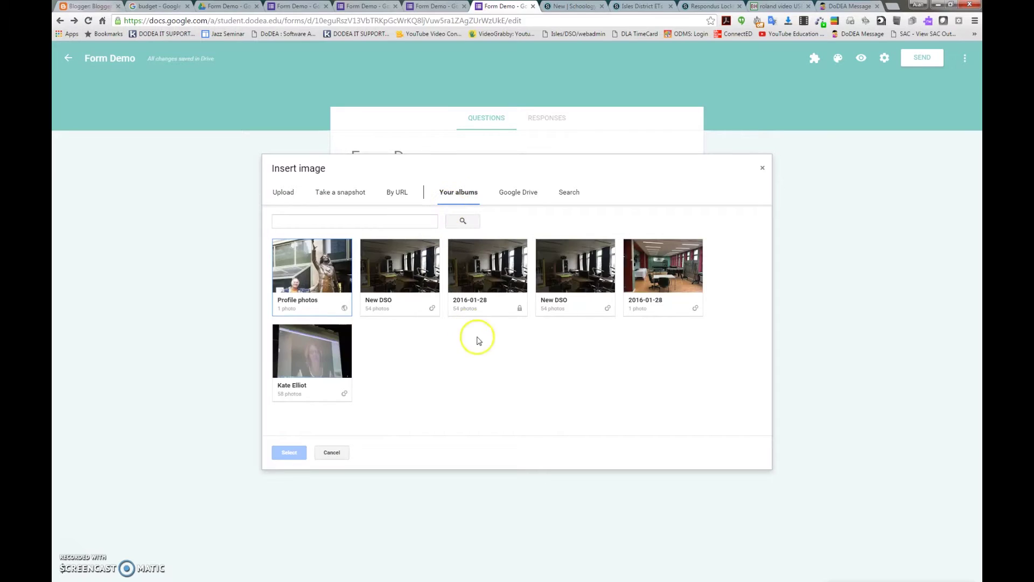
left_click(665, 271)
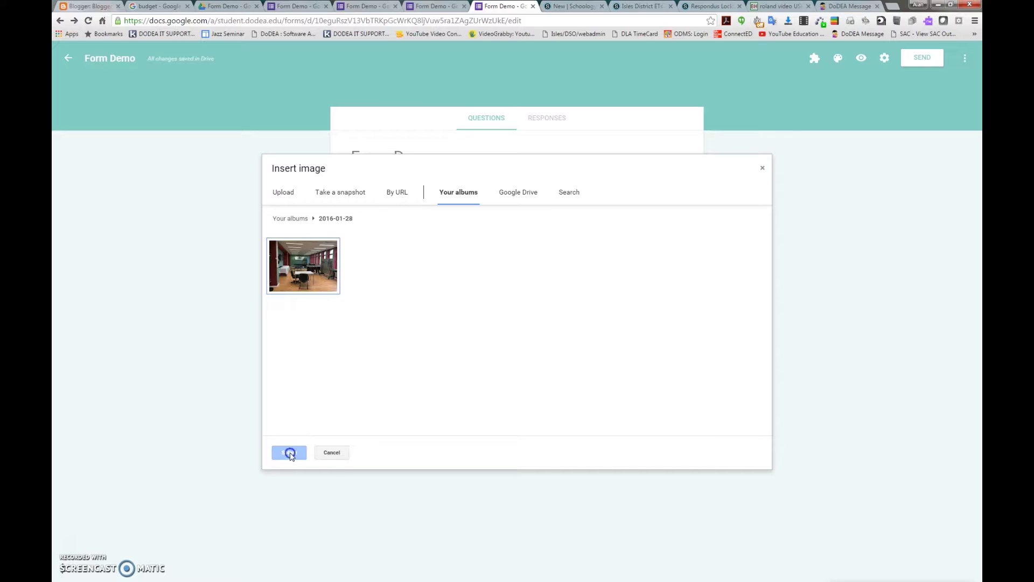
left_click(301, 275)
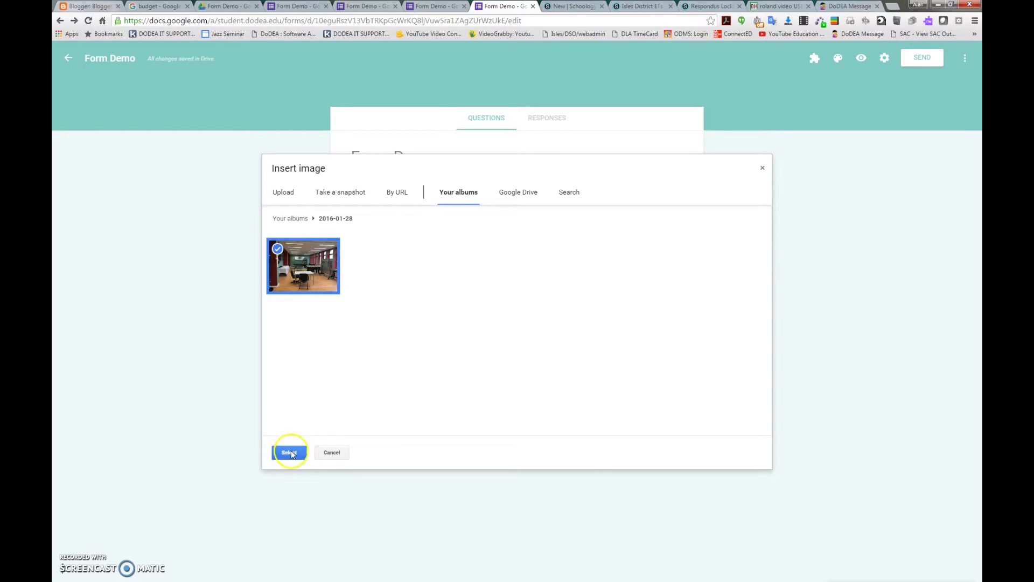
left_click(290, 453)
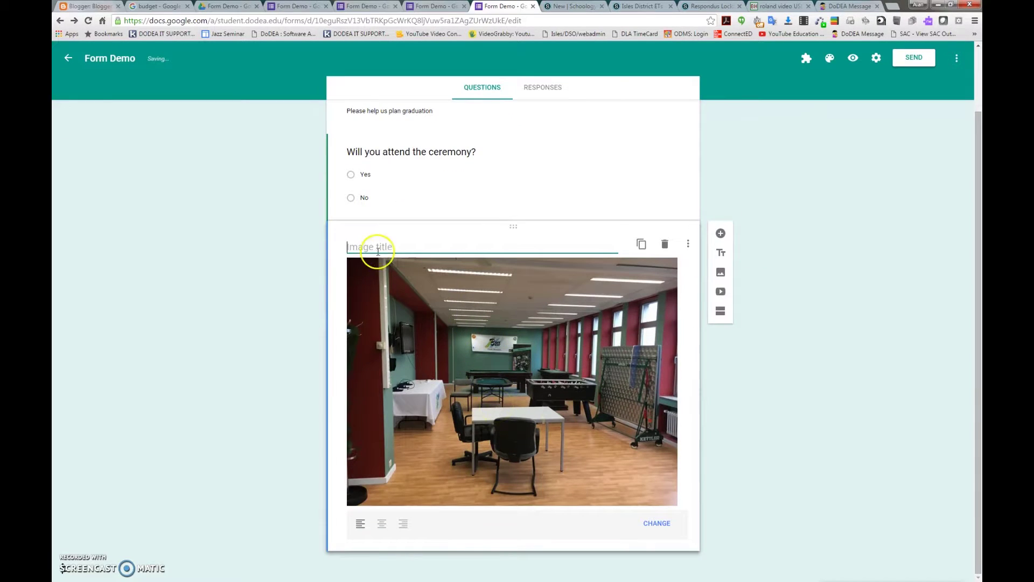
scroll(490, 349, "up", 2)
scroll(489, 349, "down", 2)
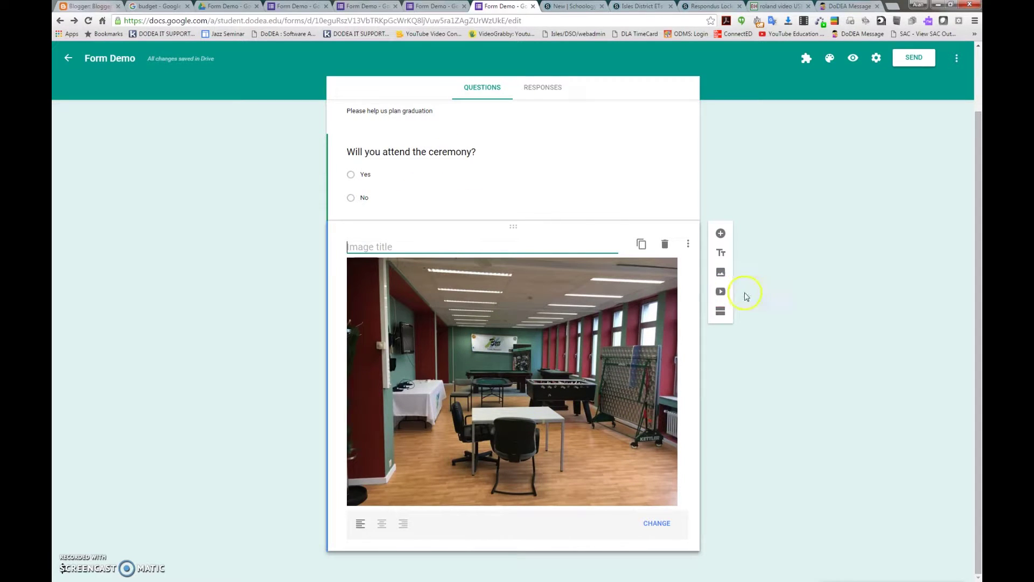
- Search YouTube for "Graduation" and insert the video "Graduation Beauty Tips + My Speech!" below the image
left_click(721, 291)
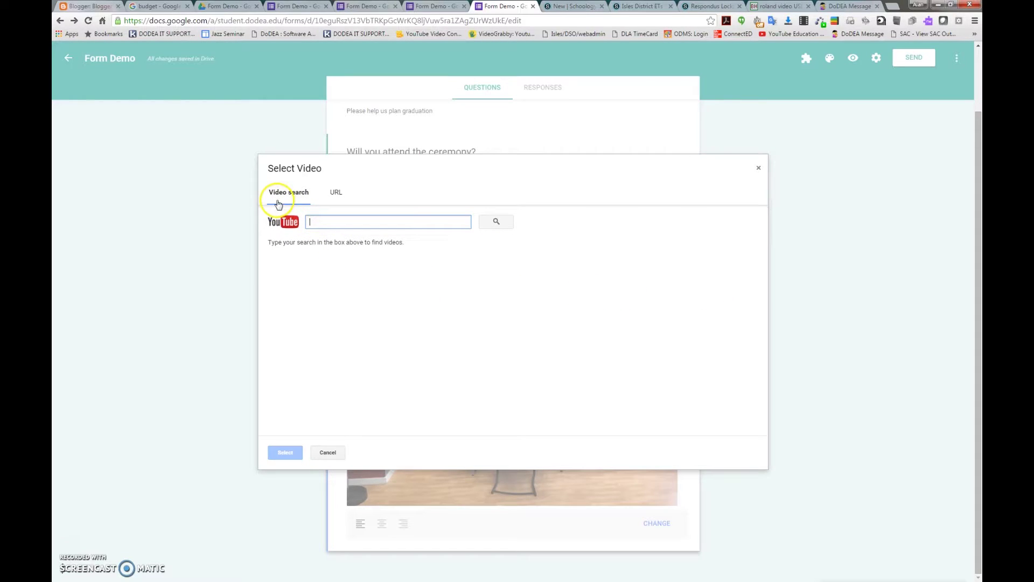
left_click(336, 193)
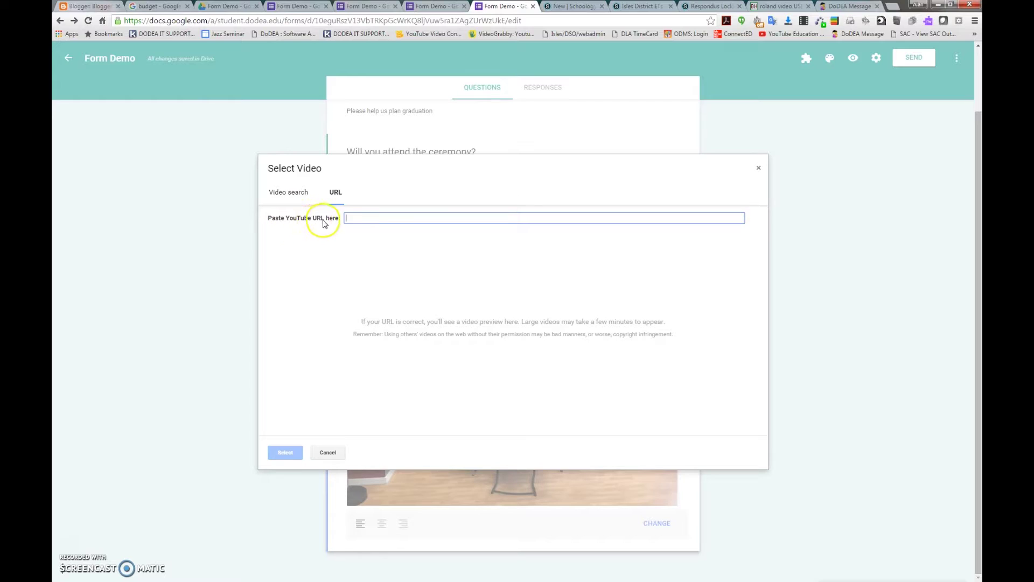
left_click(289, 194)
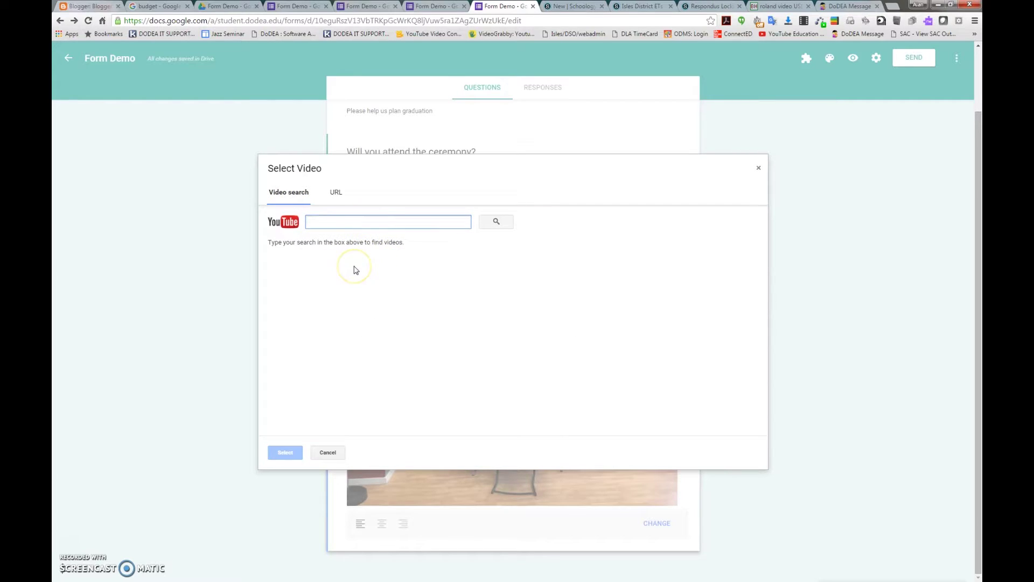
type("Famil")
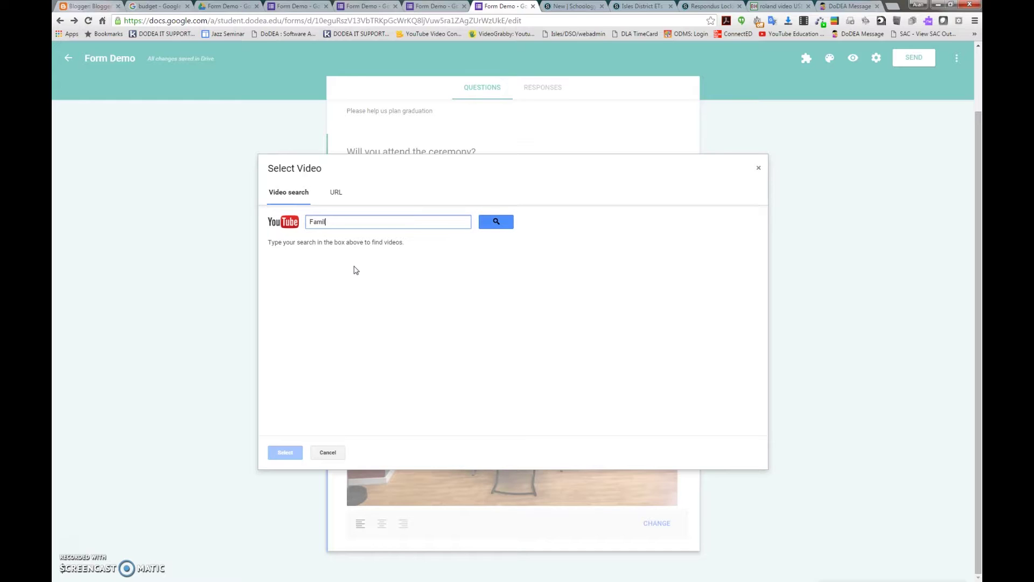
key("BackSpace")
key("BackSpace")
key("BackSpace")
type("Gr")
key("Return")
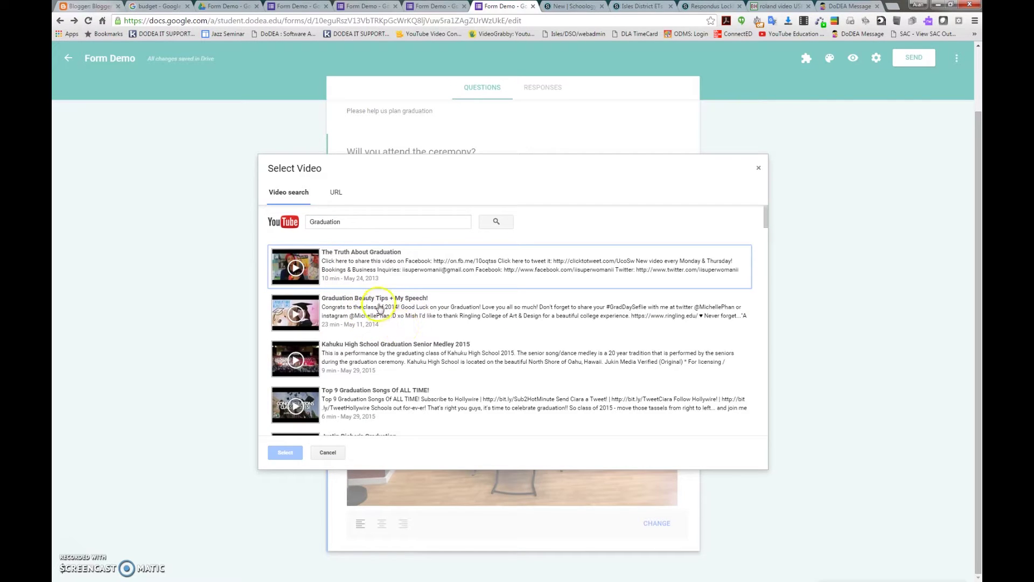
left_click(357, 311)
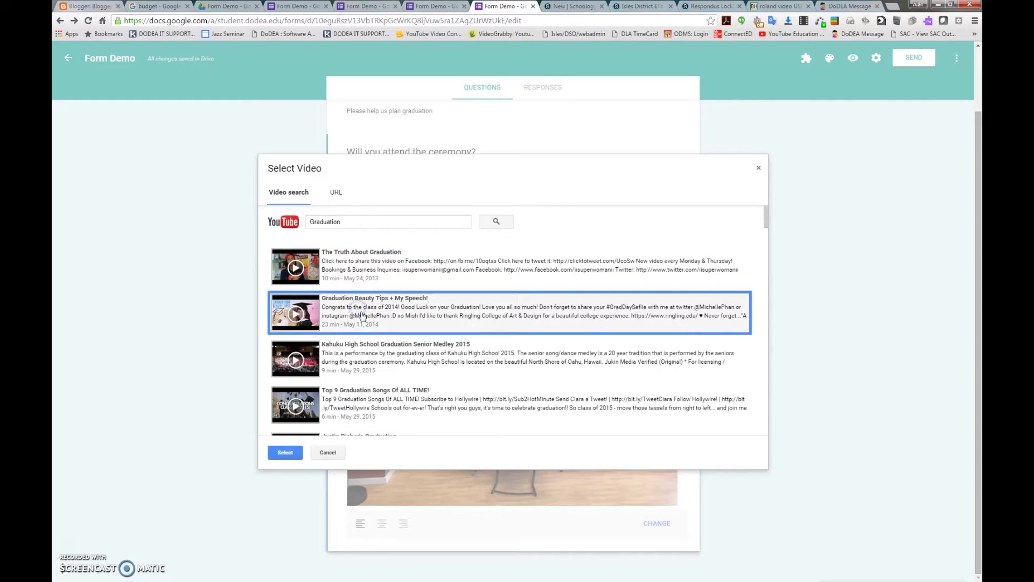
left_click(285, 452)
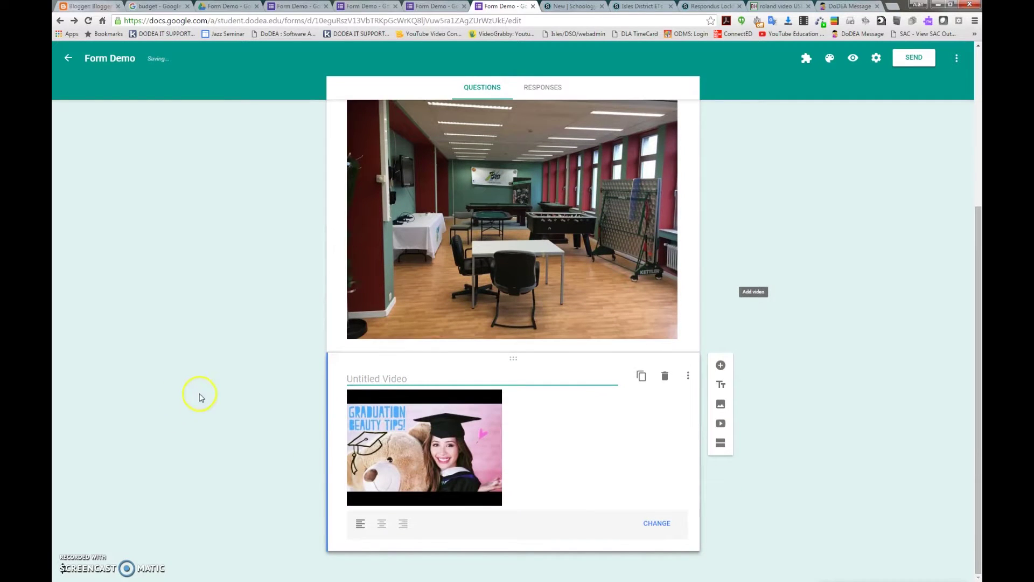
- Centre the inserted video and delete it from the form
left_click(382, 524)
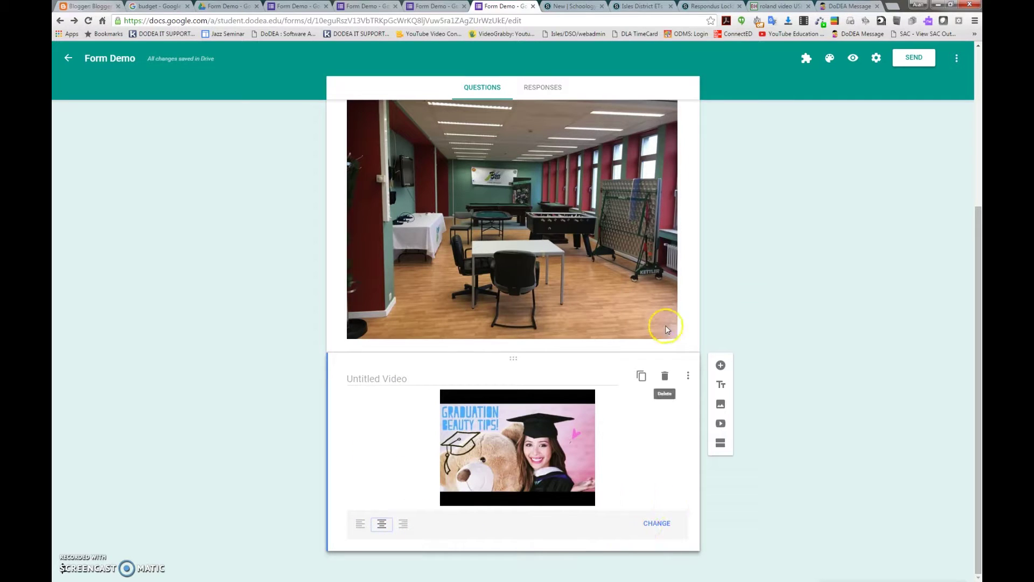
left_click(665, 376)
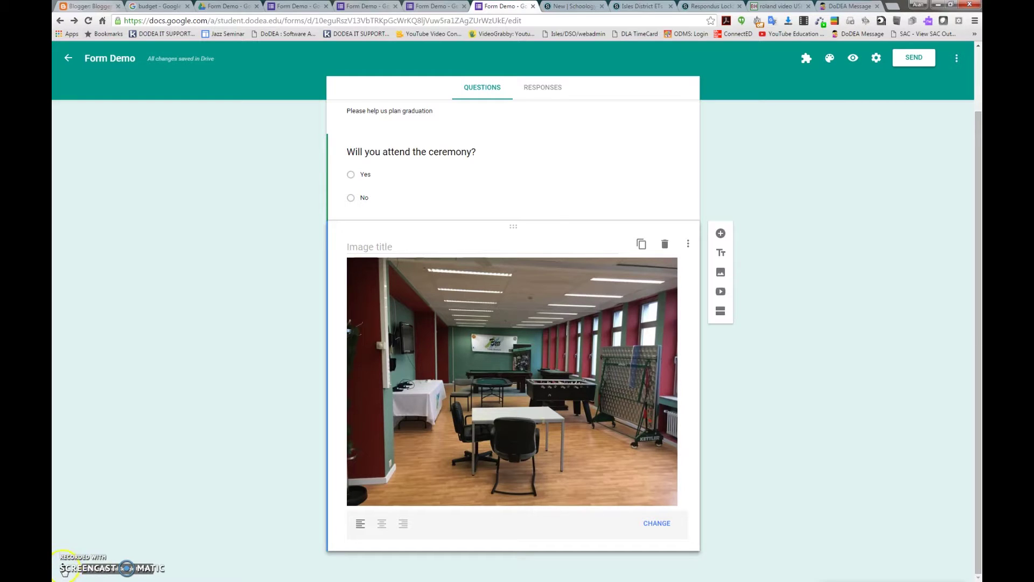
- View the form in the old Google Forms editor and switch back to the new version
left_click(65, 570)
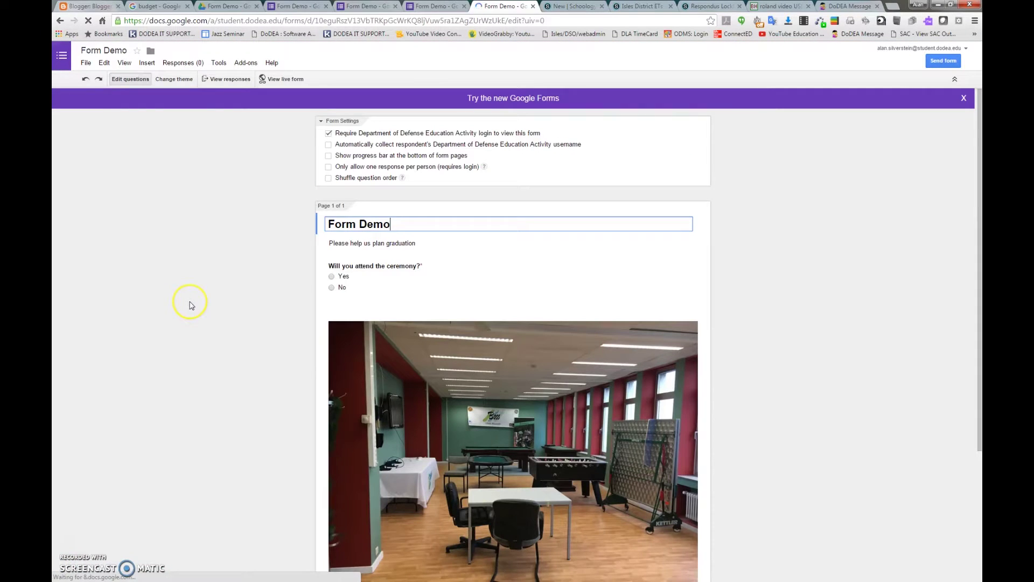
scroll(192, 305, "down", 4)
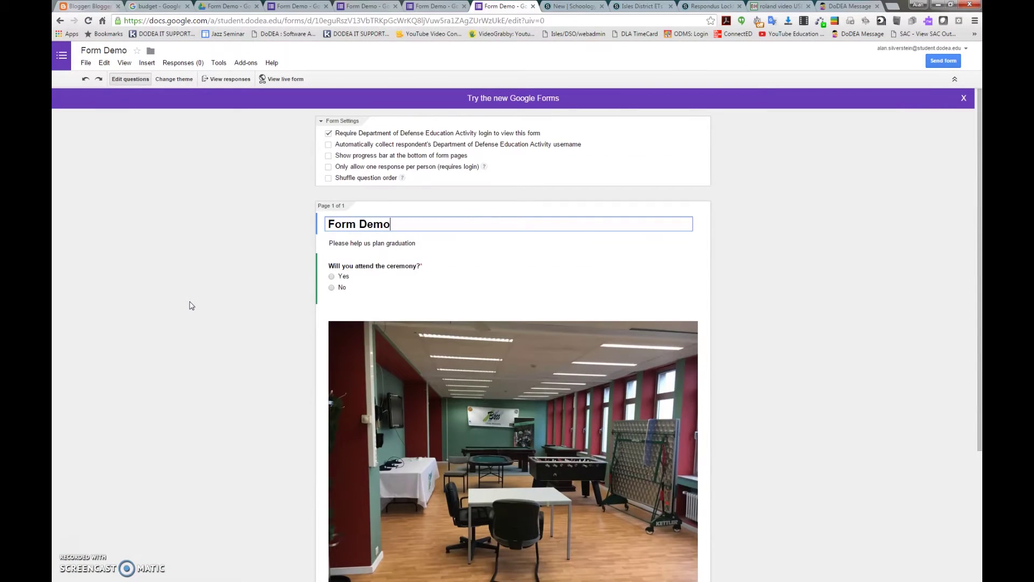
scroll(192, 306, "down", 2)
scroll(192, 305, "up", 2)
left_click(522, 100)
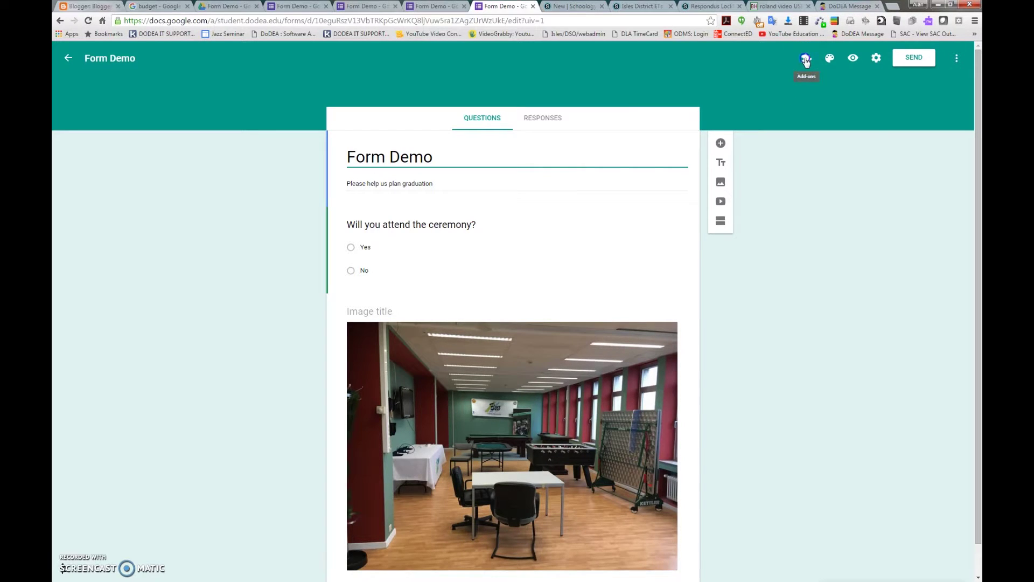
- View the available form add-ons, and in the form settings choose Anyone in Department of Defense Education Activity as who can respond
left_click(806, 60)
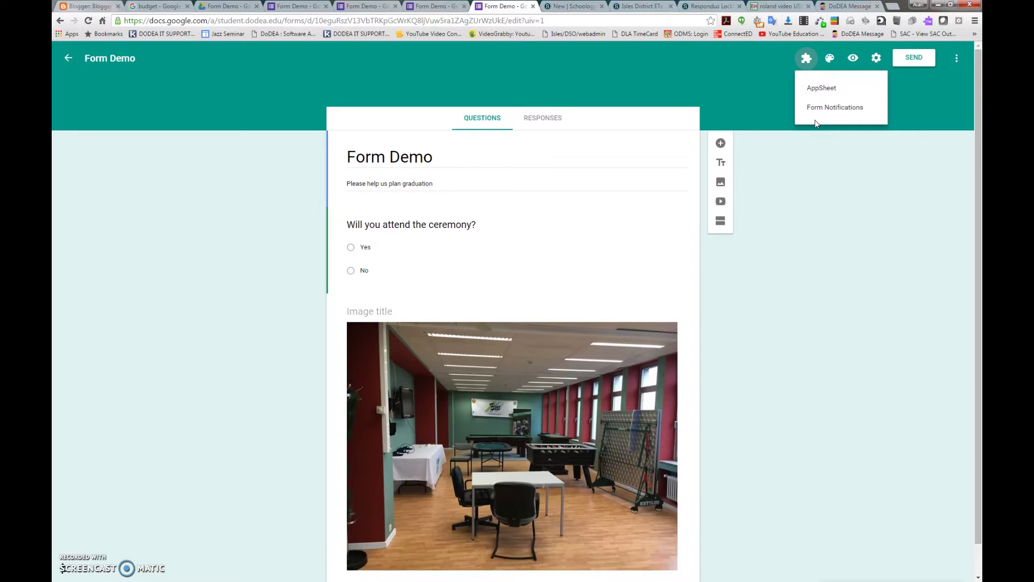
left_click(757, 83)
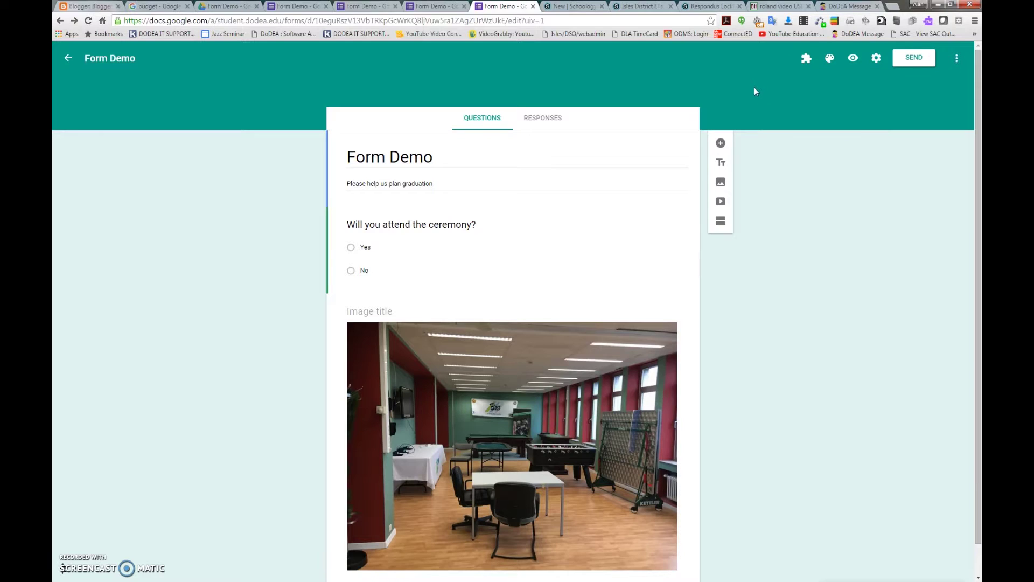
left_click(877, 57)
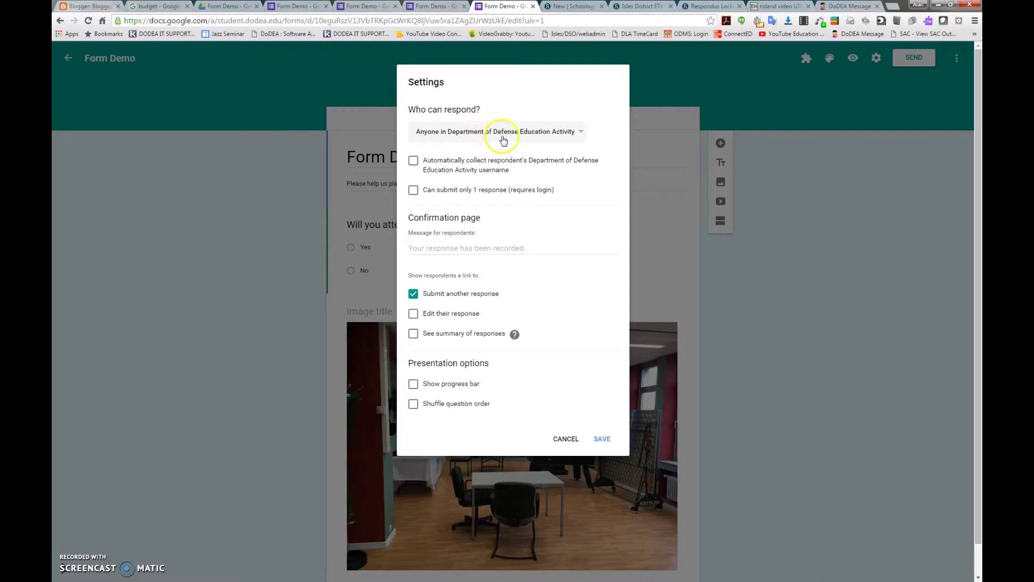
left_click(580, 135)
left_click(457, 142)
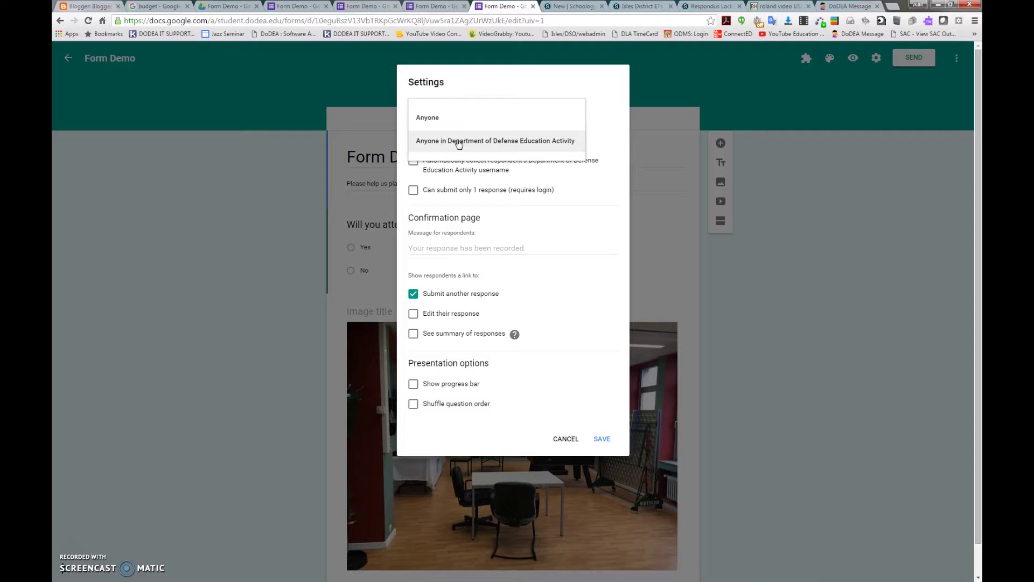
left_click(457, 141)
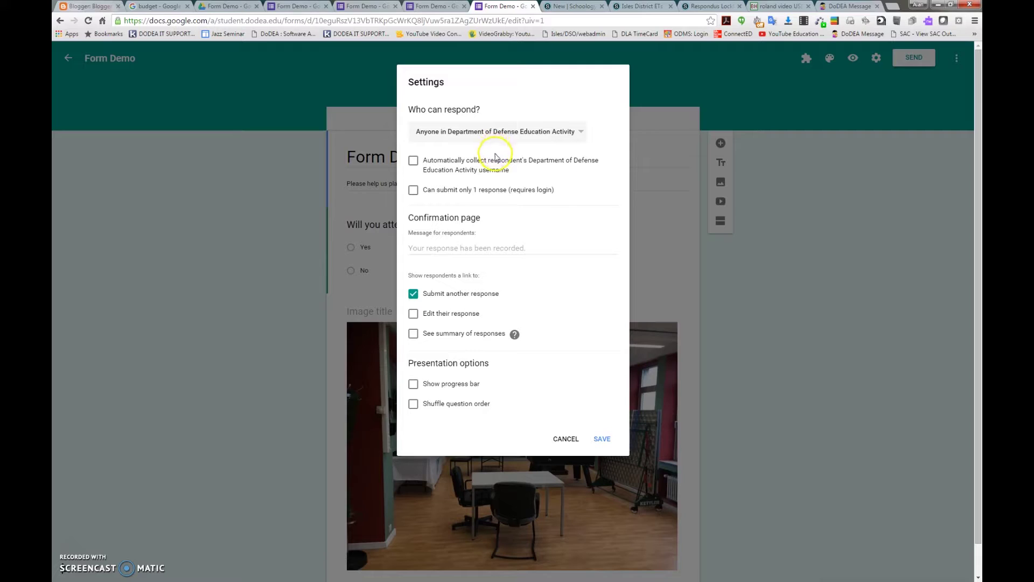
- Try the automatic username collection and one-response-only options, switching each one off again
left_click(414, 162)
left_click(413, 161)
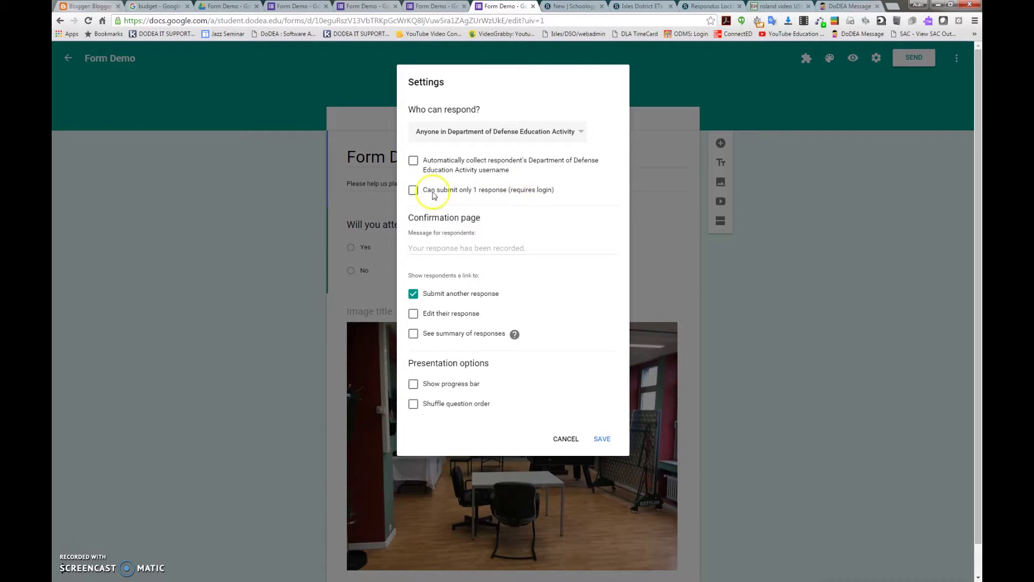
left_click(411, 192)
left_click(413, 190)
- Set the confirmation message to "Thank you for participating" and let respondents edit their response
left_click(453, 248)
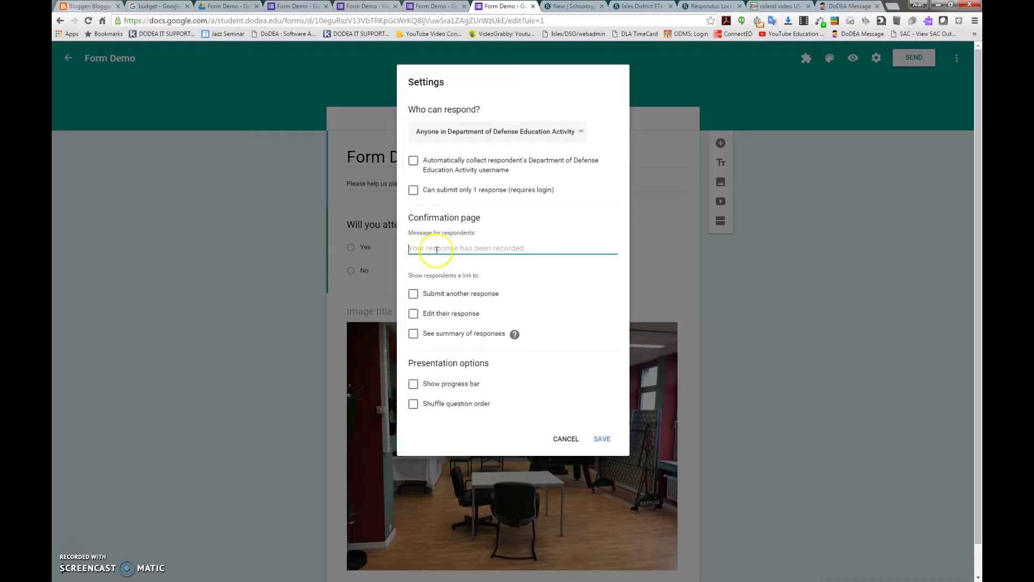
type("Thank you for participating")
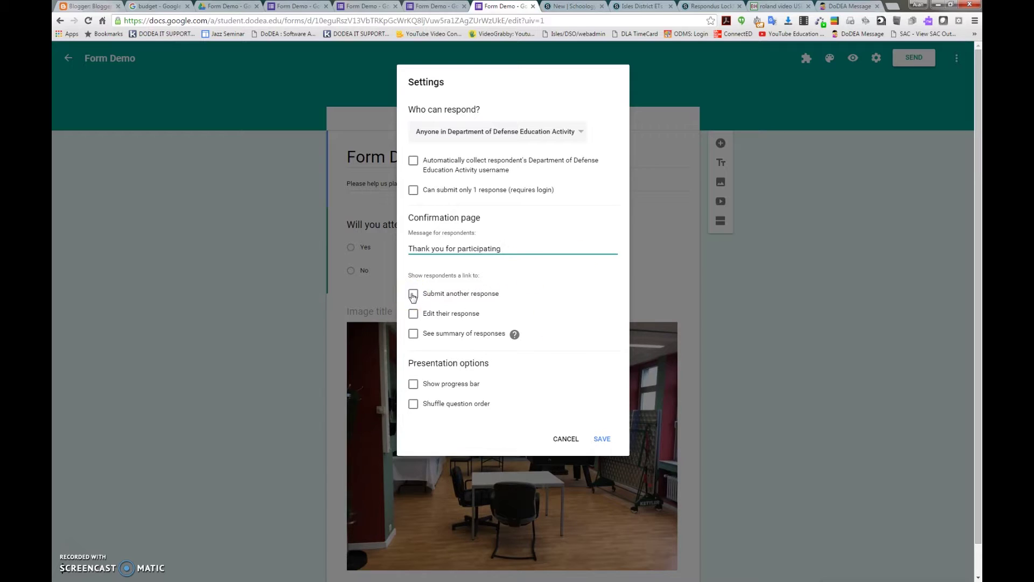
left_click(413, 314)
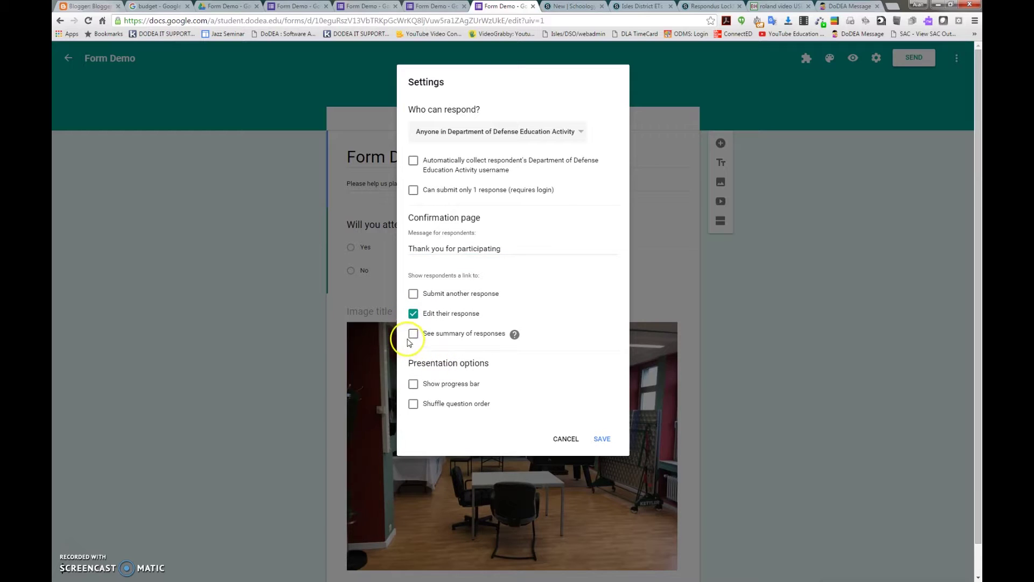
- Try the option that shows respondents a summary of responses, read its help note and switch the option off again
left_click(413, 334)
left_click(515, 334)
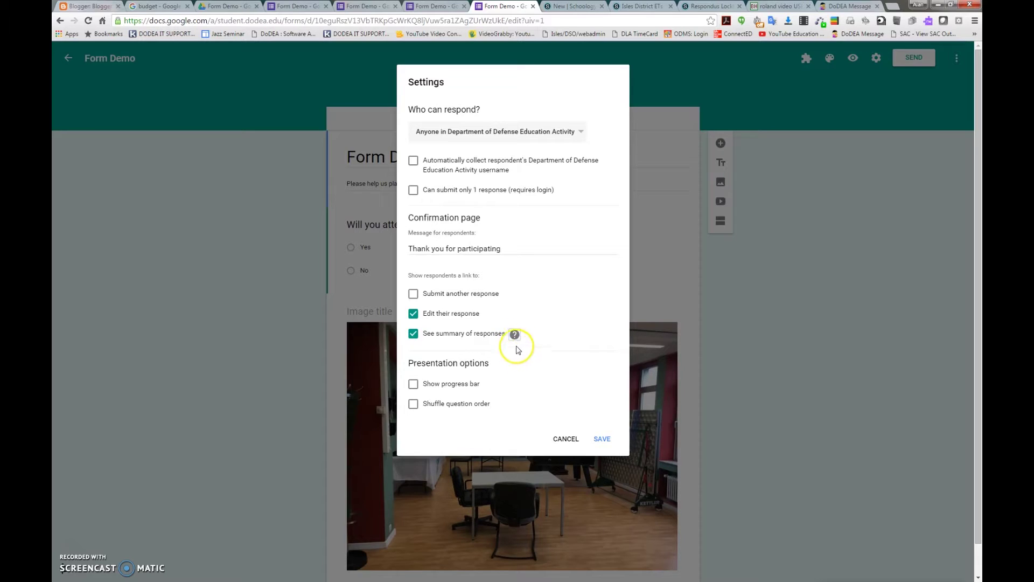
mouse_move(515, 338)
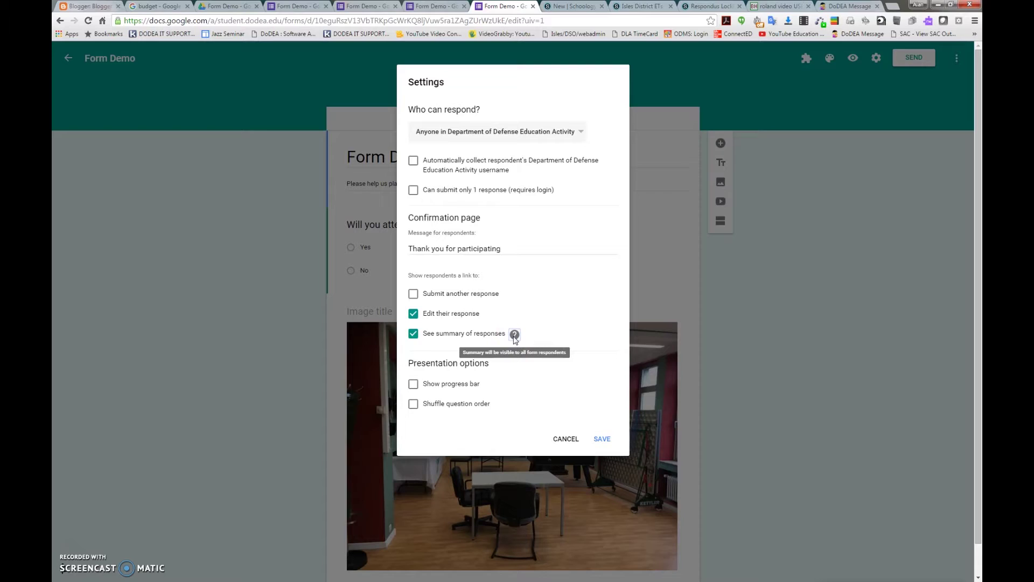
left_click(413, 333)
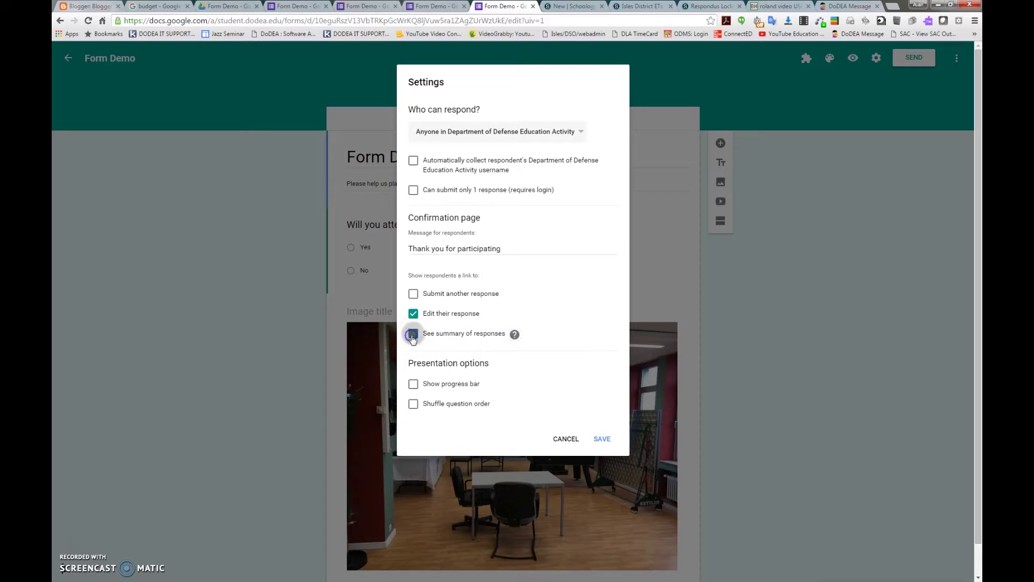
- Try the progress bar and shuffled question order options, switch both off again and save the form settings
left_click(413, 384)
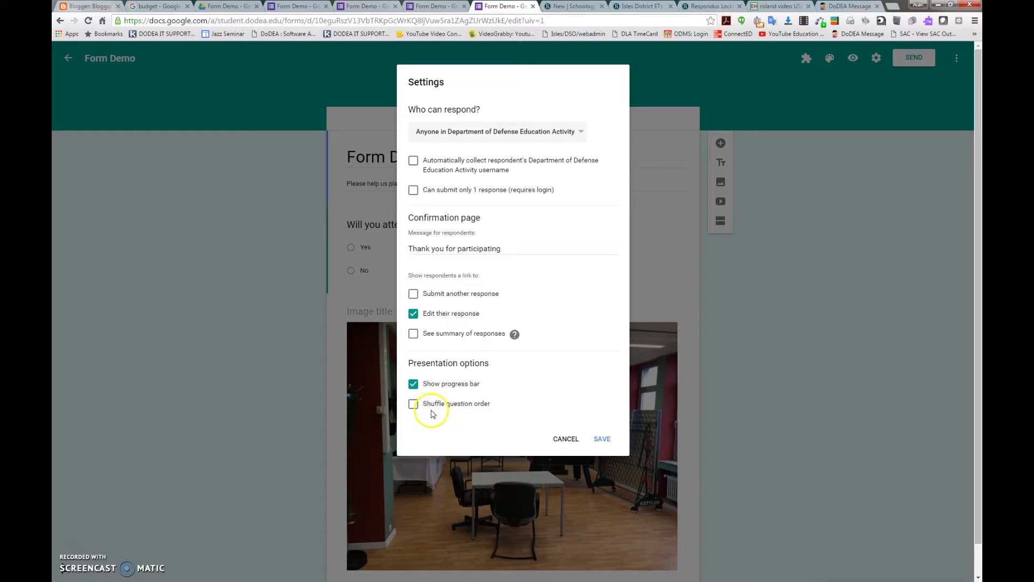
left_click(460, 409)
left_click(414, 406)
left_click(413, 383)
left_click(602, 441)
left_click(602, 441)
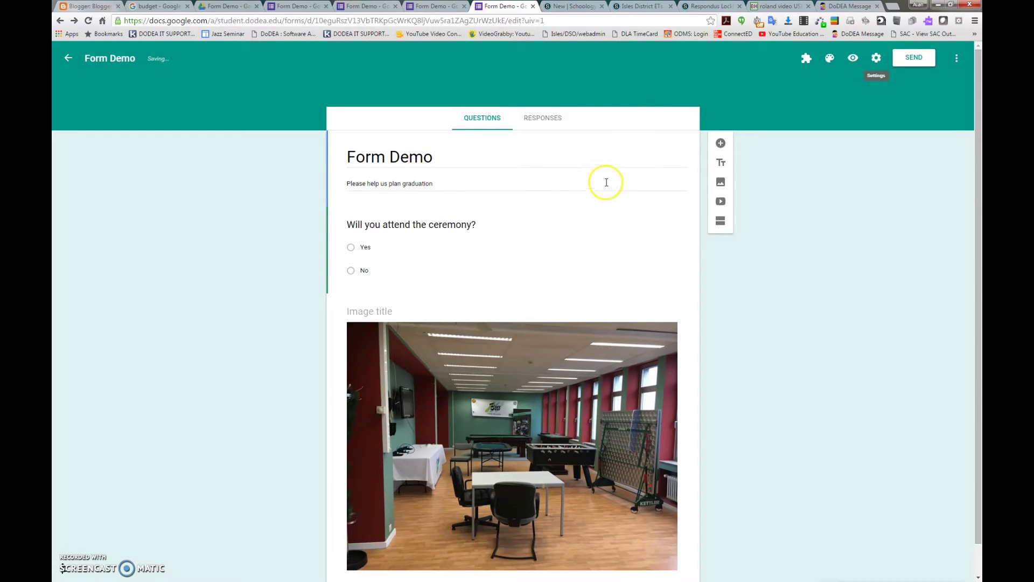
- Look over the response options and create a new spreadsheet named "Form Demo (Responses)" as the response destination
left_click(543, 118)
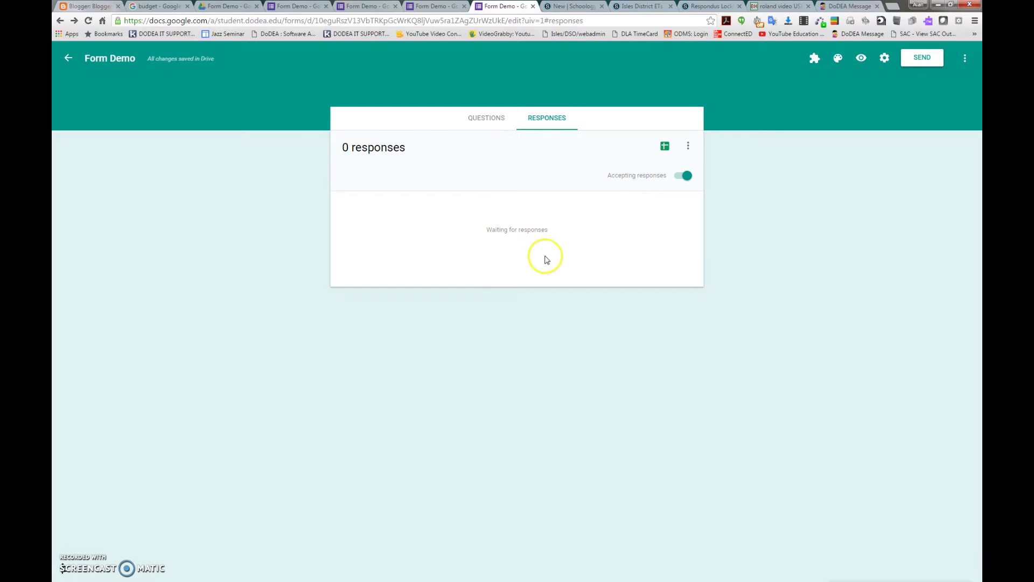
left_click(688, 146)
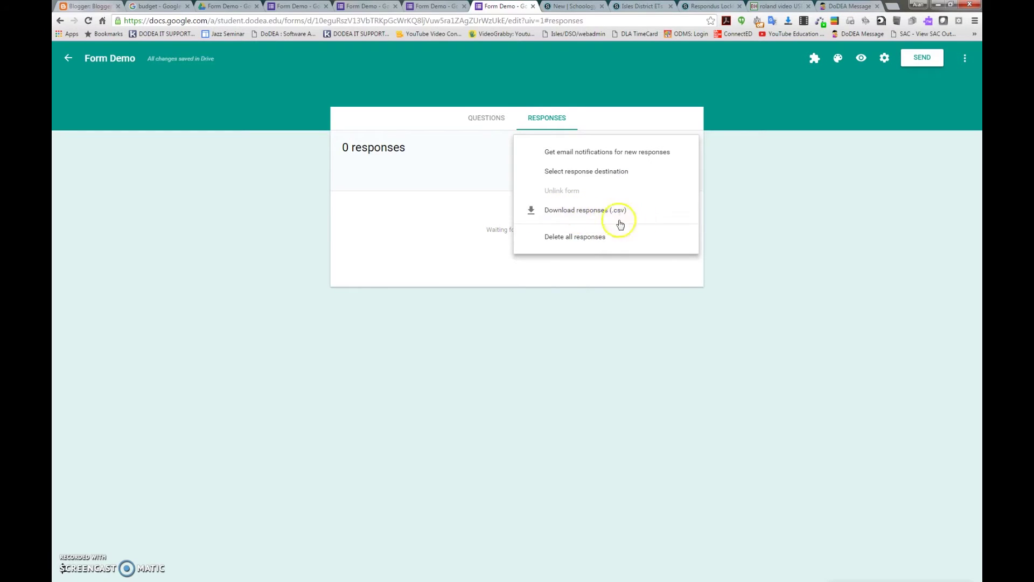
left_click(783, 236)
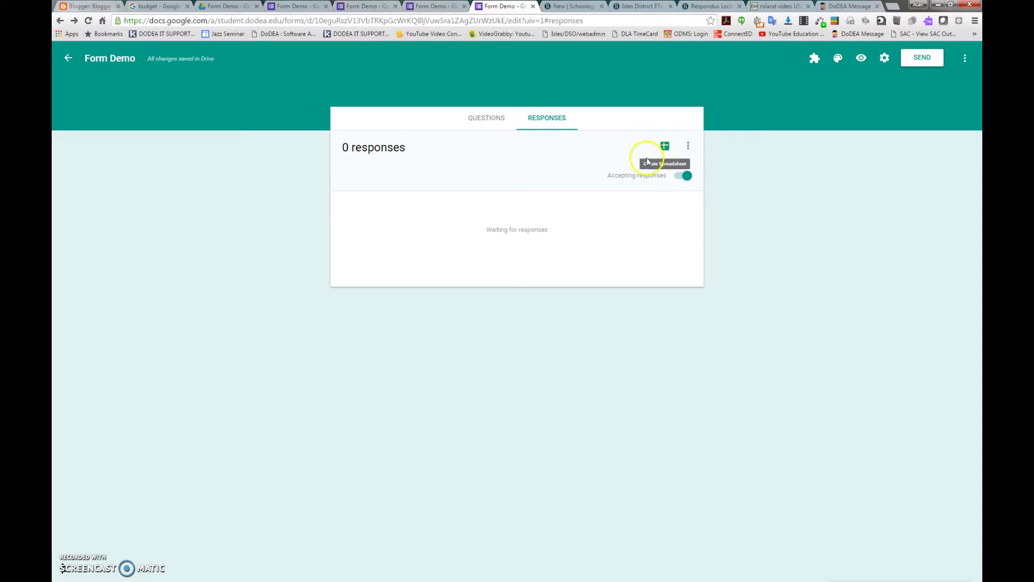
left_click(666, 152)
left_click(665, 151)
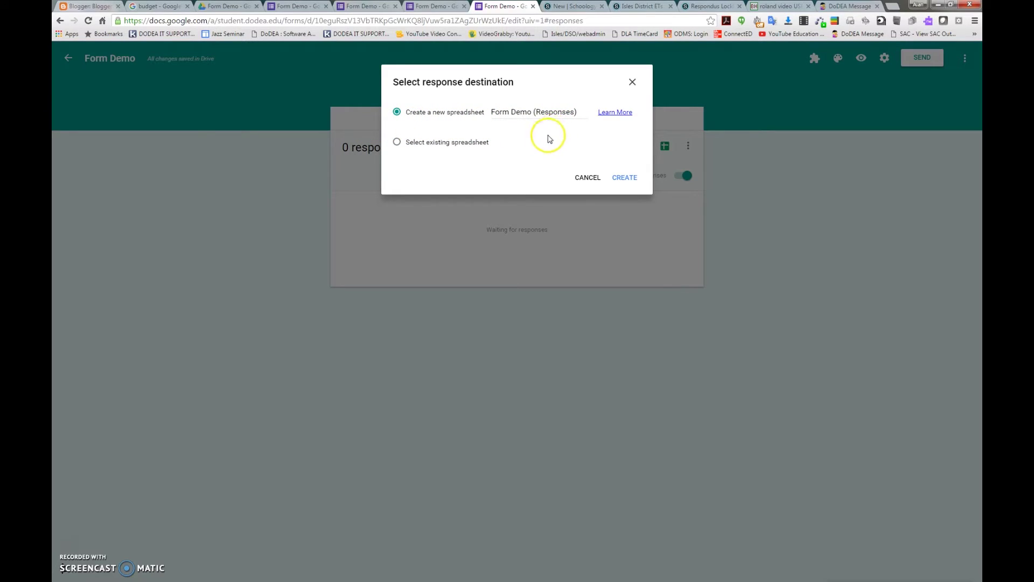
left_click(626, 179)
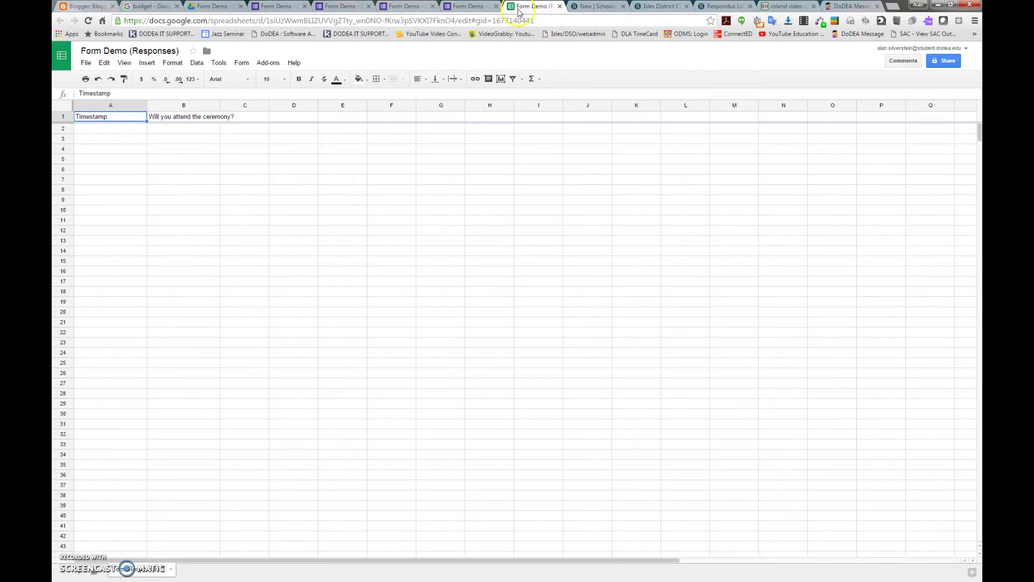
- Return to the form, turn on automatic collection of respondents' Department of Defense Education Activity usernames and save the settings
left_click(474, 7)
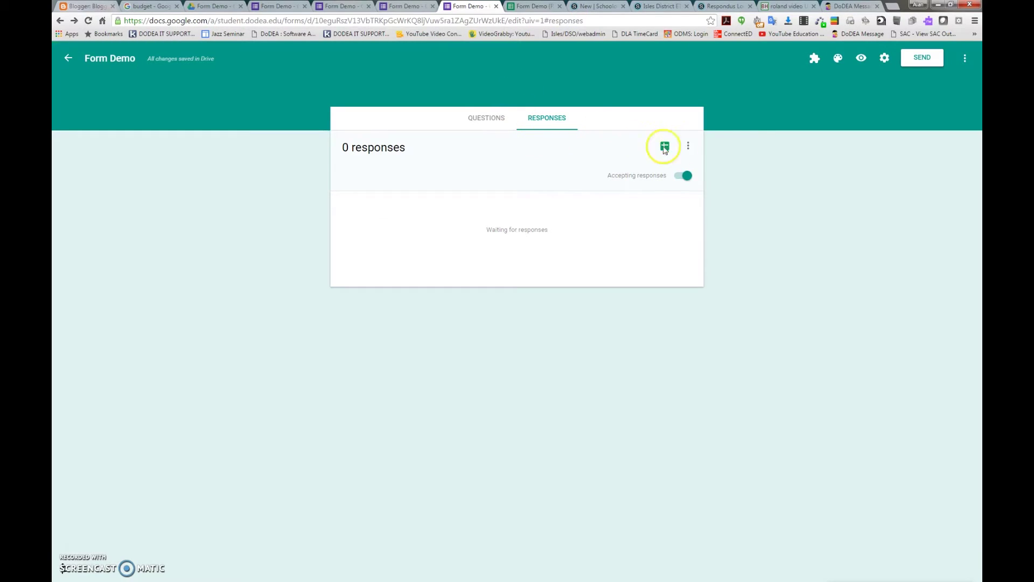
left_click(884, 57)
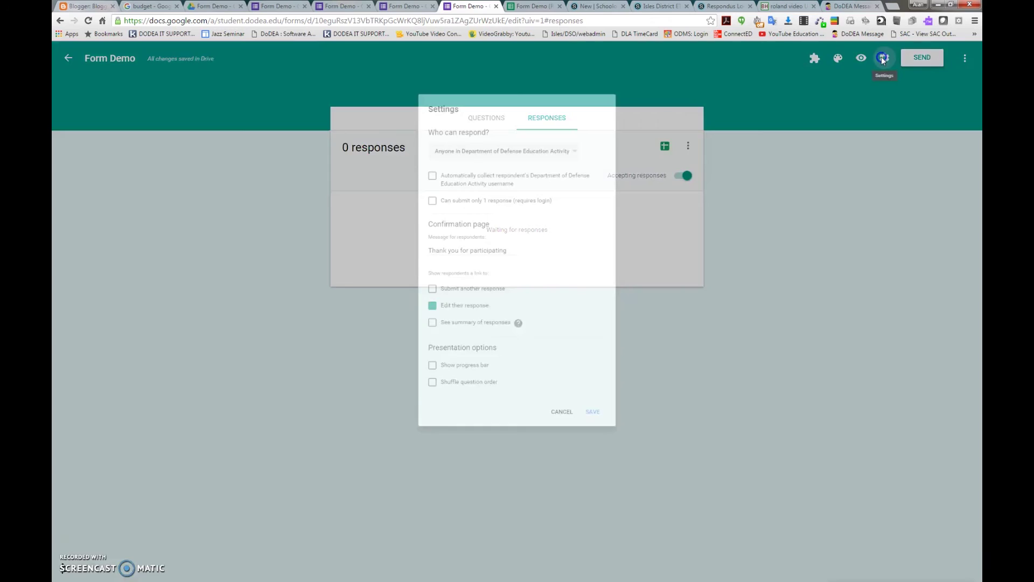
left_click(418, 161)
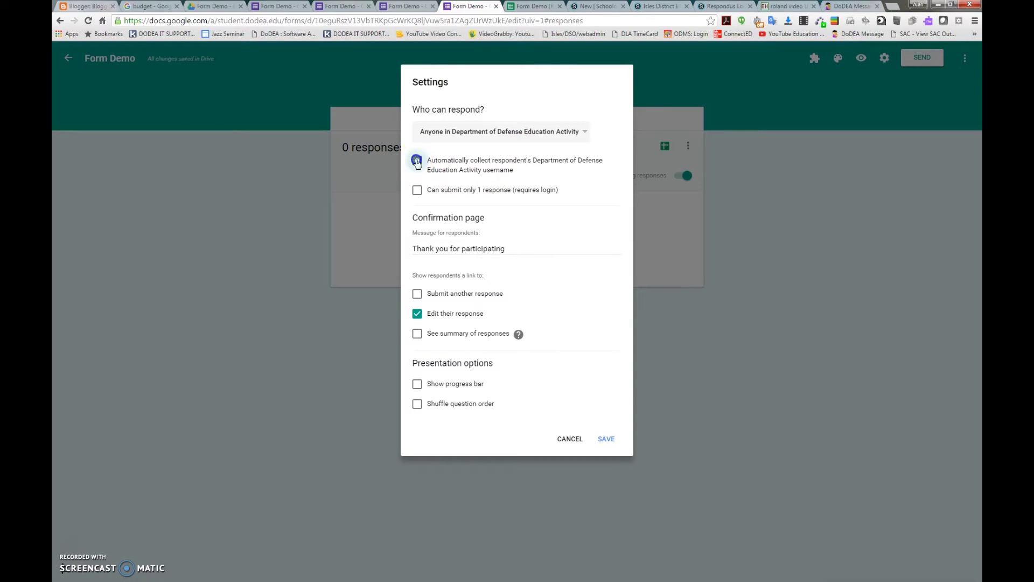
left_click(607, 439)
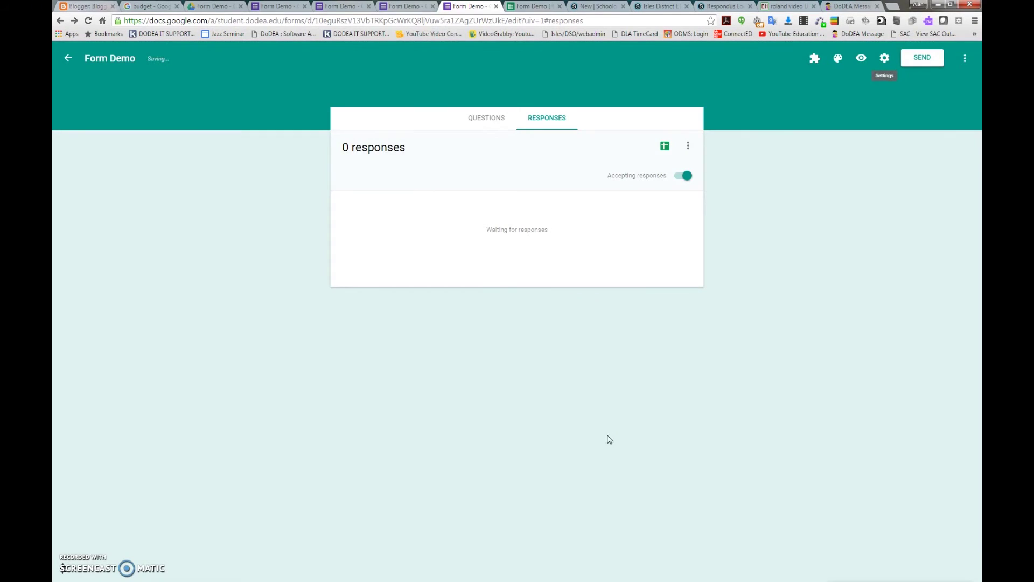
- Switch to the response spreadsheet and check the ceremony question and Username columns
left_click(535, 7)
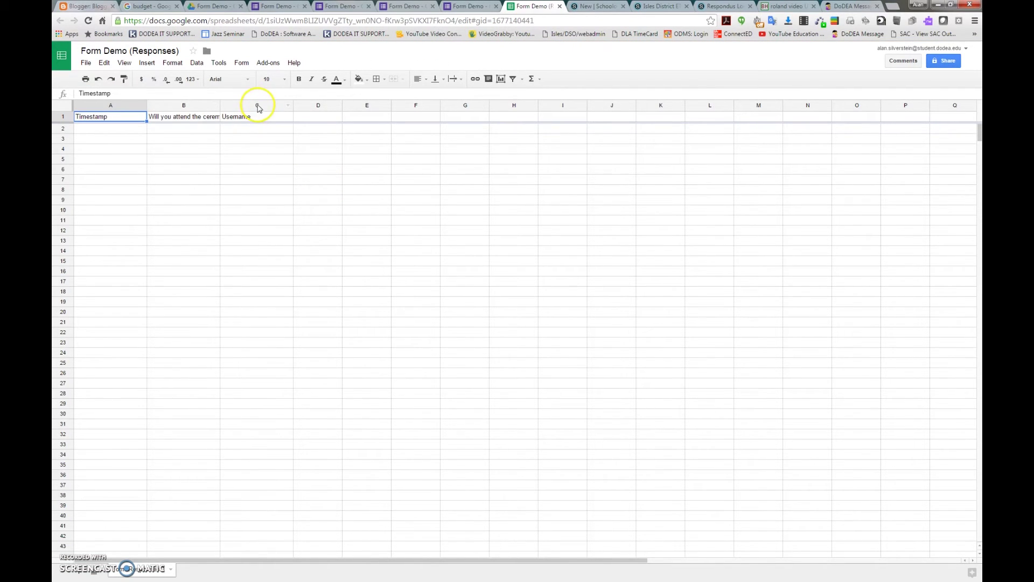
left_click_drag(250, 106, 166, 104)
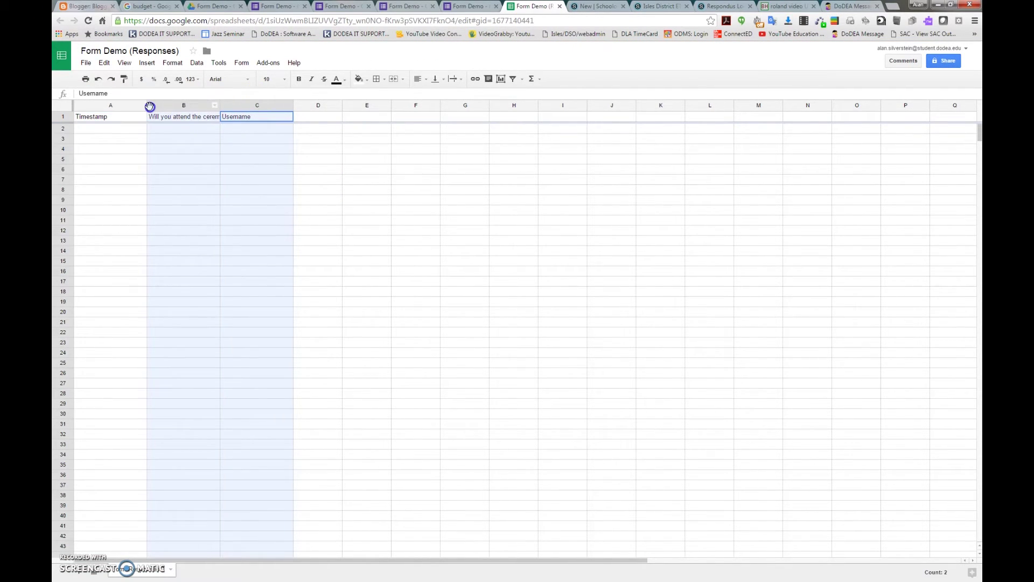
left_click(240, 149)
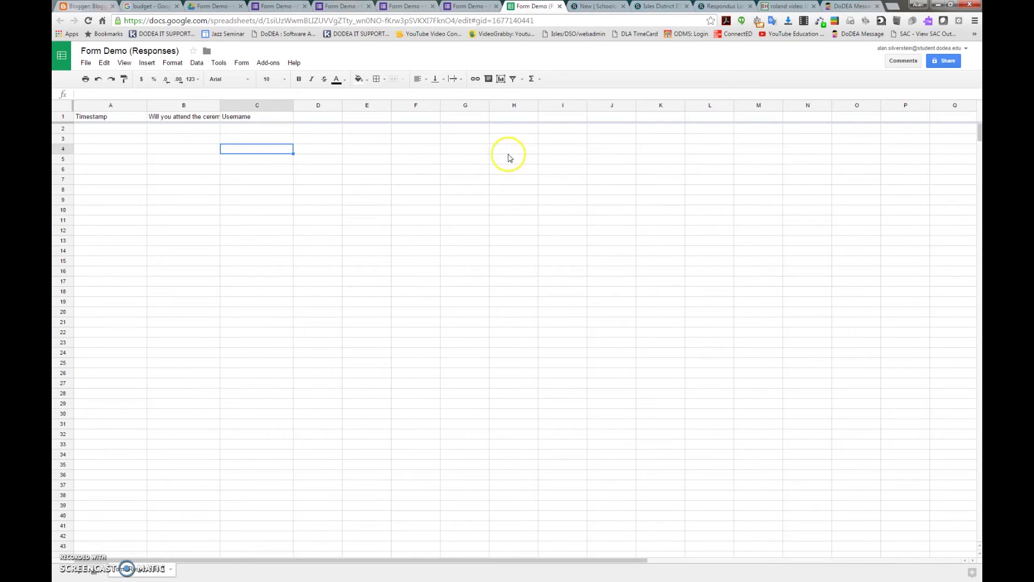
- Search the spreadsheet add-on store for "Flubaroo", view its management options and close the store
left_click(267, 63)
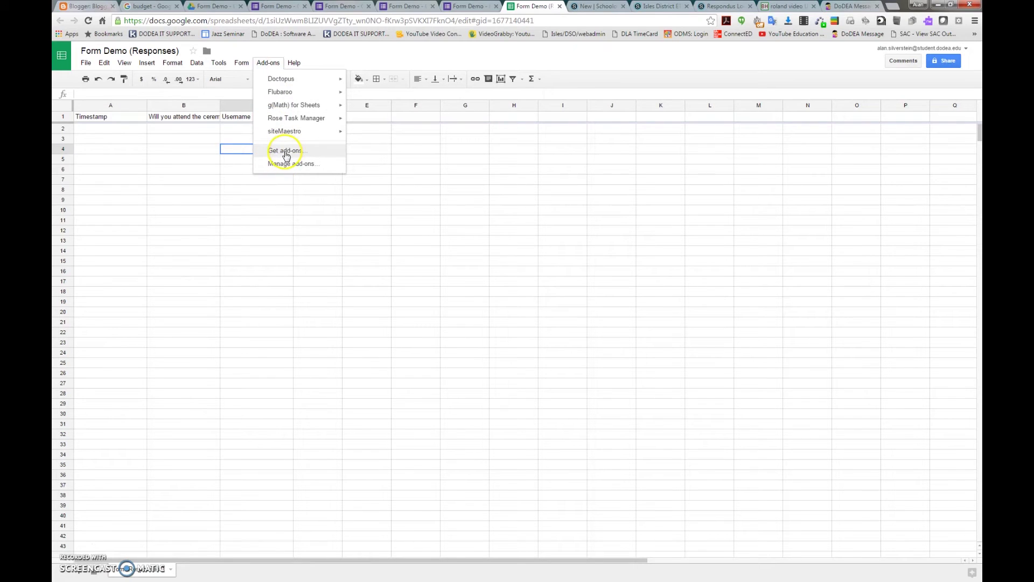
left_click(286, 155)
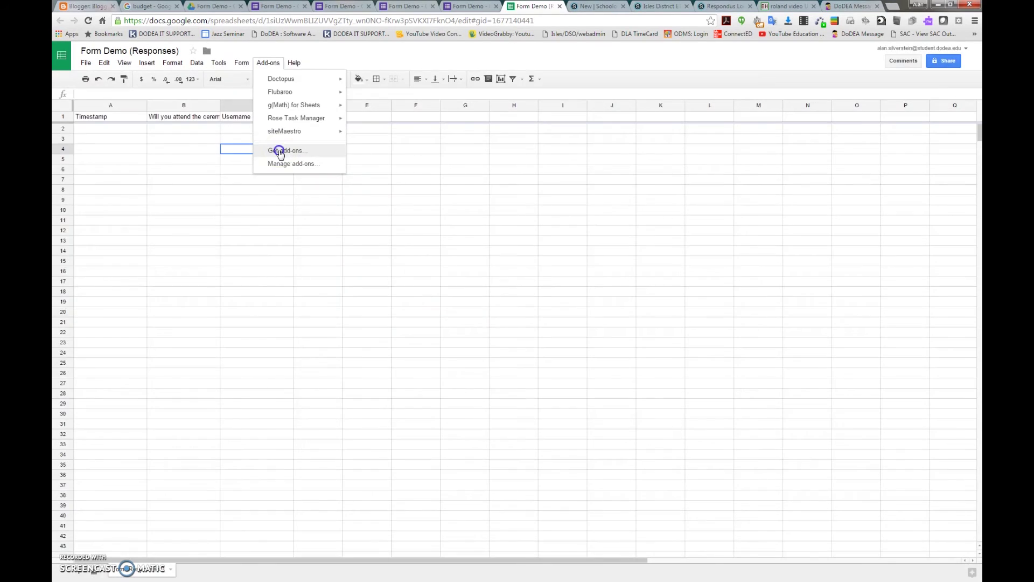
left_click(286, 156)
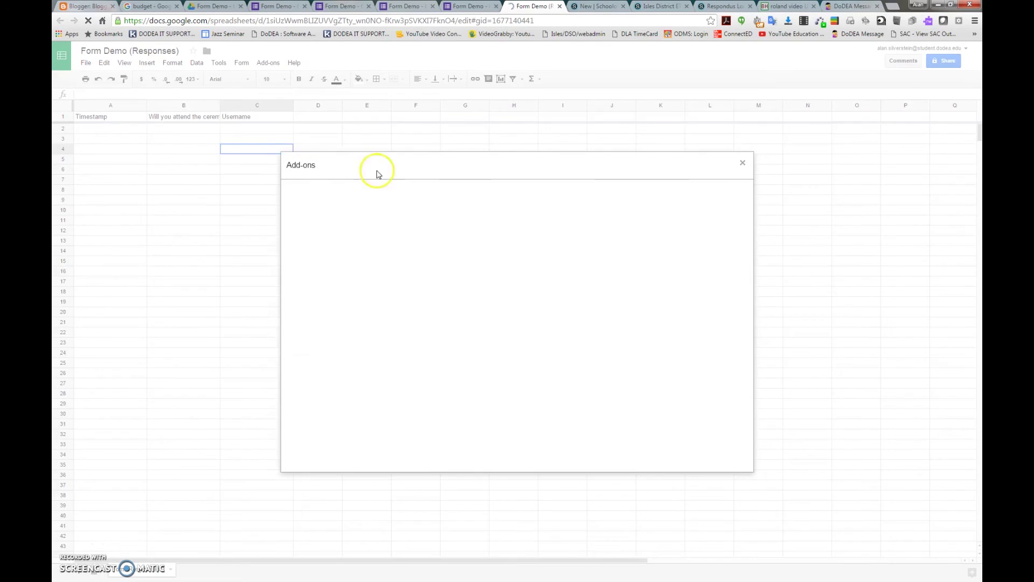
left_click(662, 192)
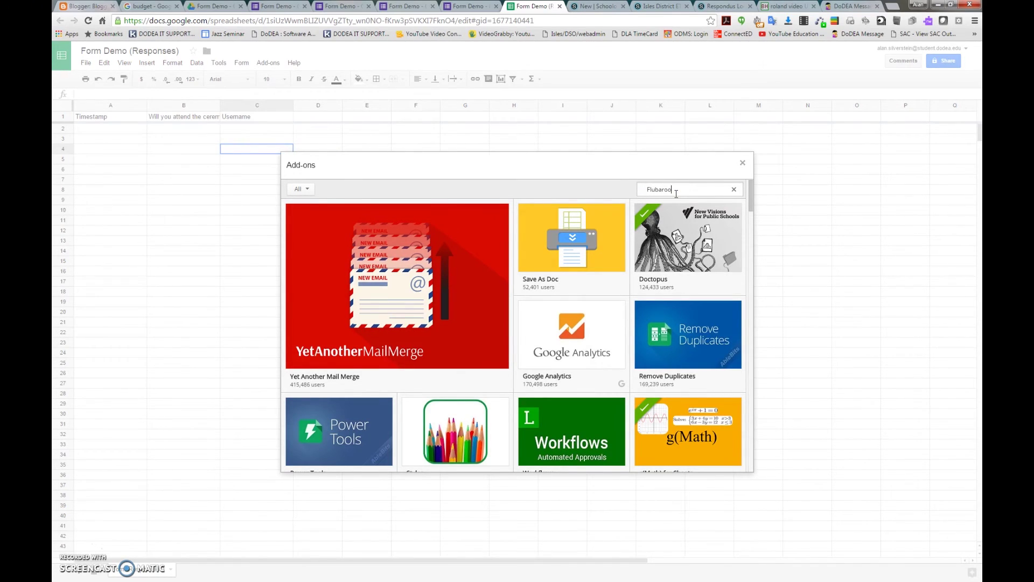
key("Return")
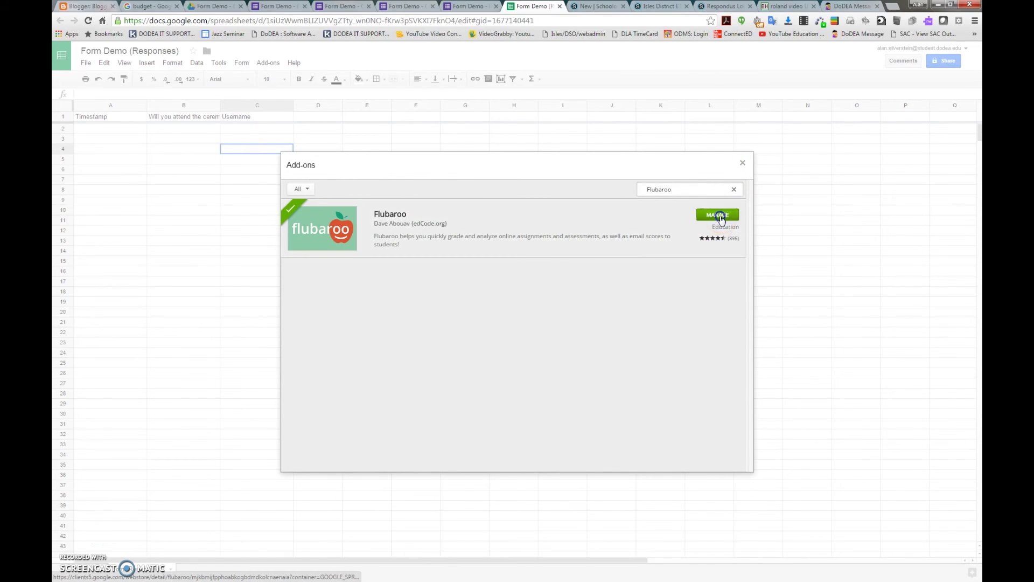
left_click(721, 215)
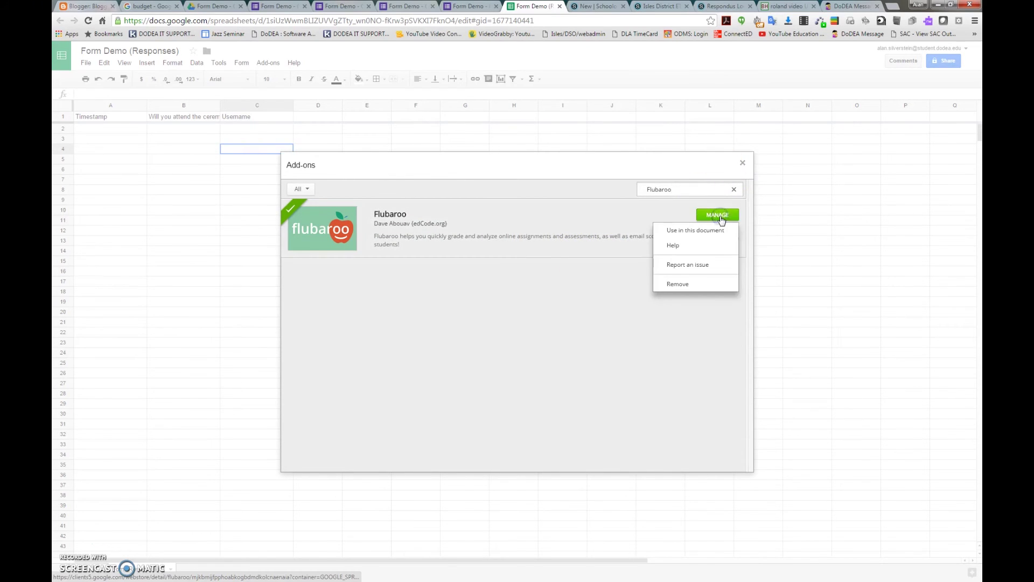
left_click(546, 323)
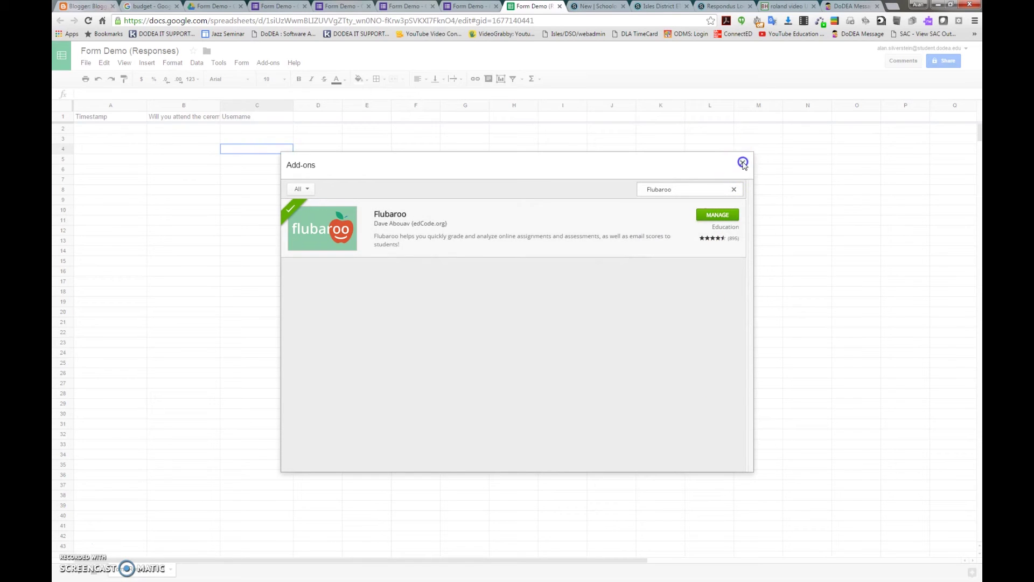
left_click(743, 163)
- Enable Flubaroo in the response sheet, authorize it with the school account to manage spreadsheets and documents, and dismiss the notification
left_click(268, 63)
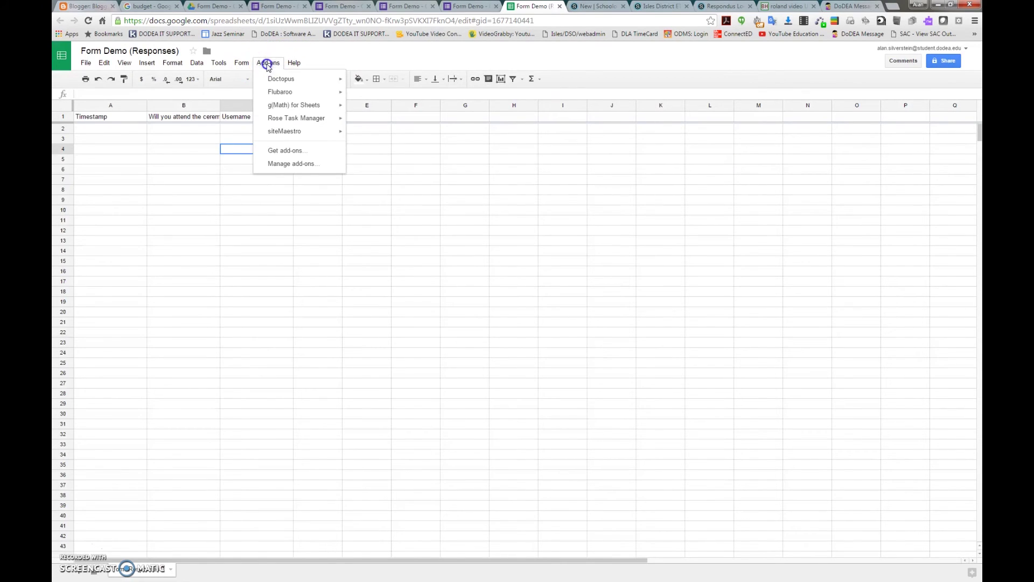
mouse_move(277, 92)
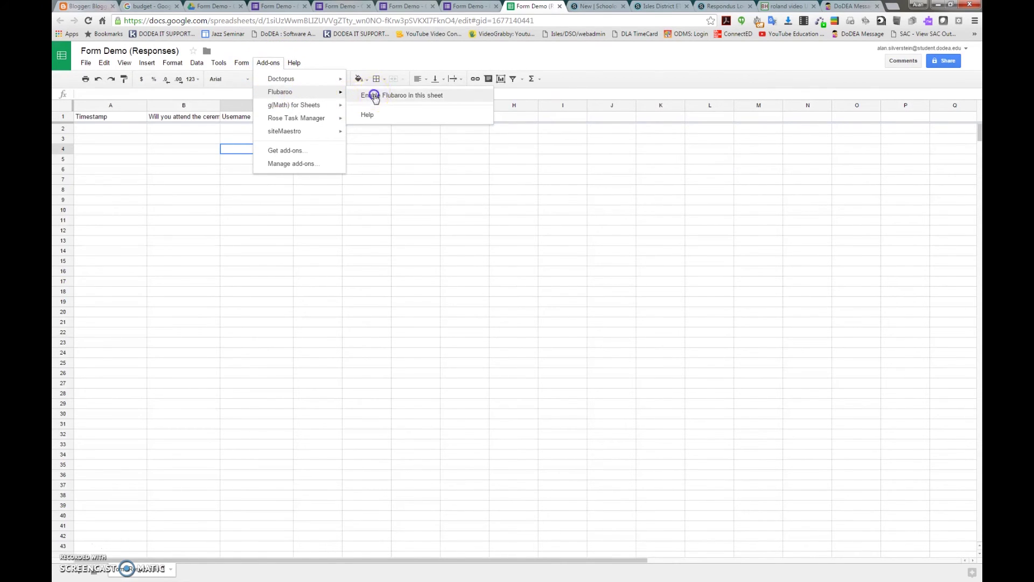
left_click(375, 96)
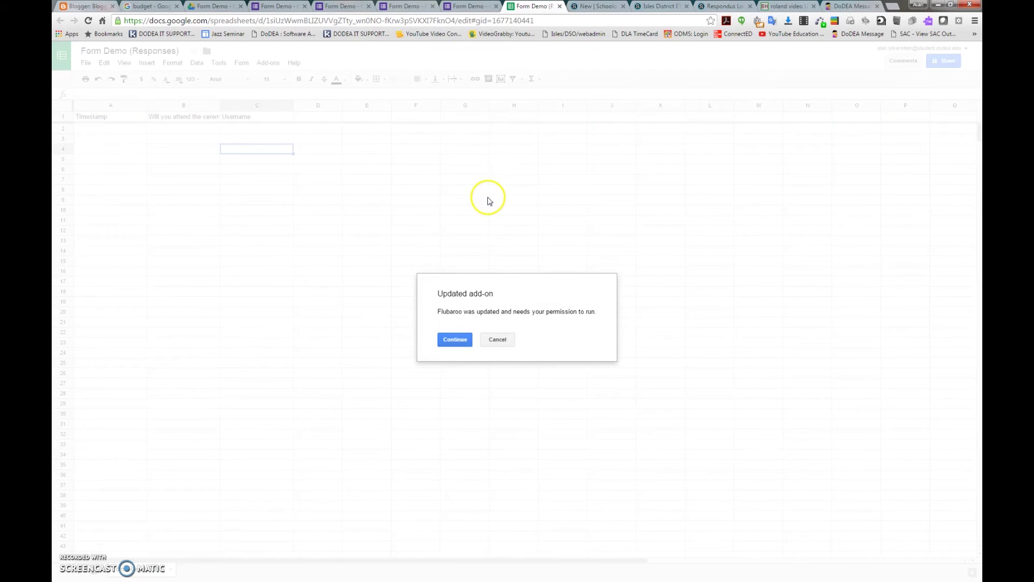
left_click(455, 340)
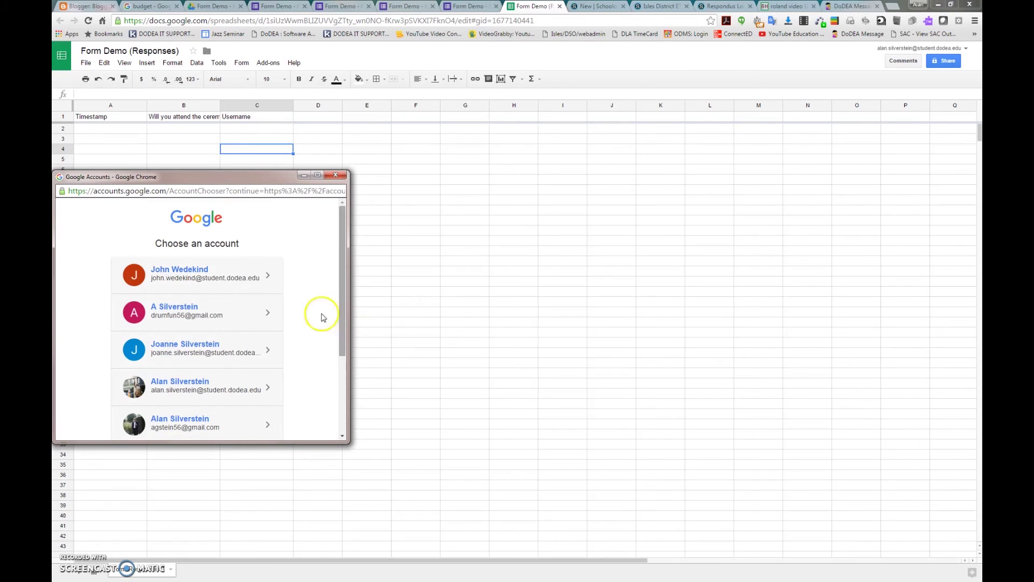
scroll(268, 332, "down", 3)
left_click(197, 293)
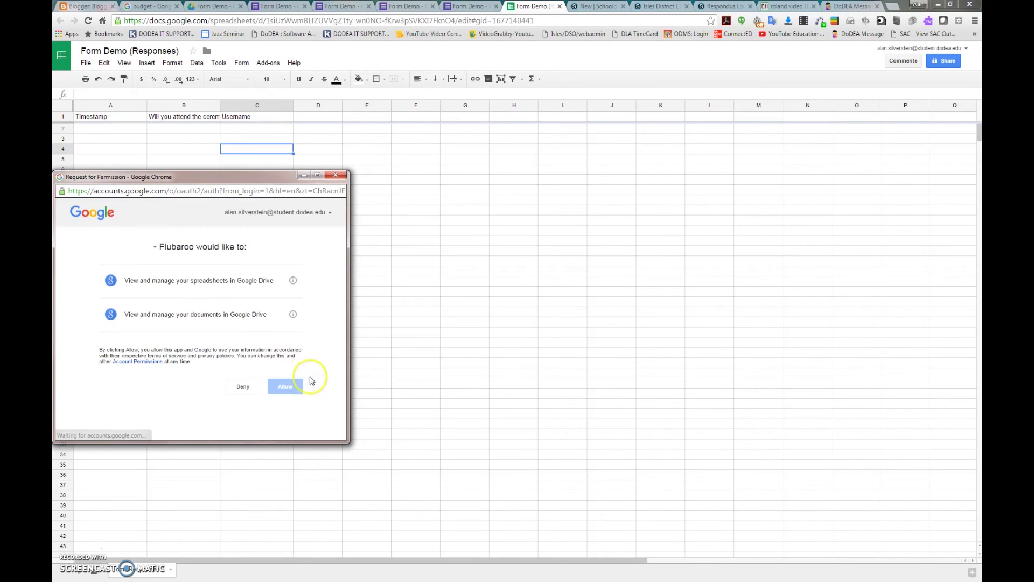
left_click(284, 388)
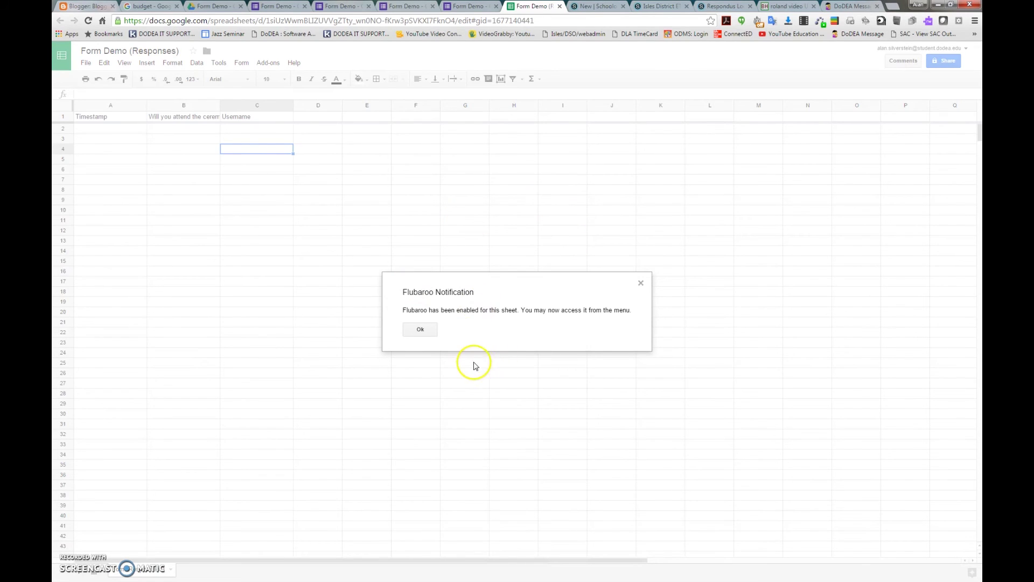
left_click(420, 330)
- Try to grade the assignment in the response sheet with Flubaroo
left_click(269, 62)
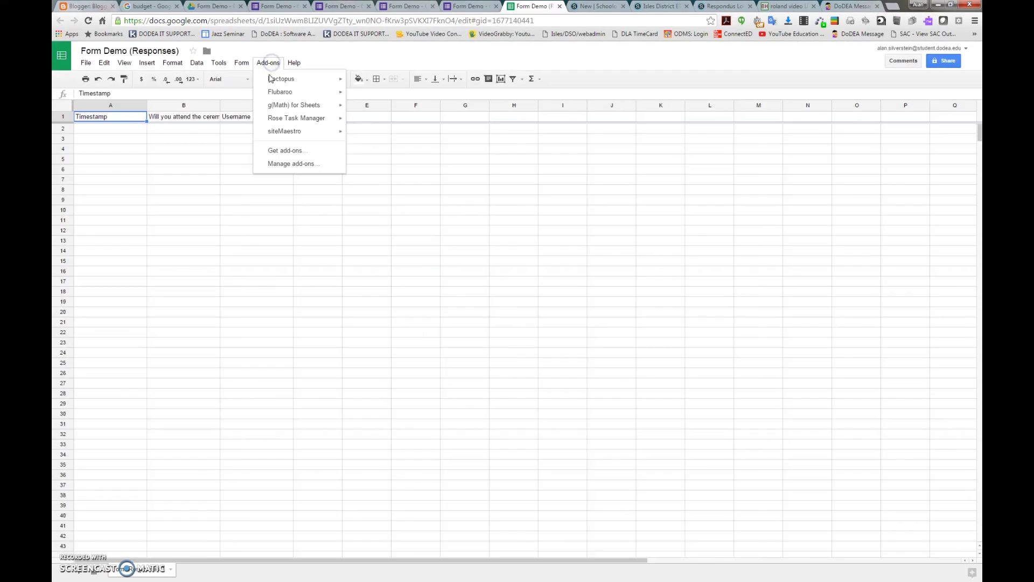
mouse_move(286, 92)
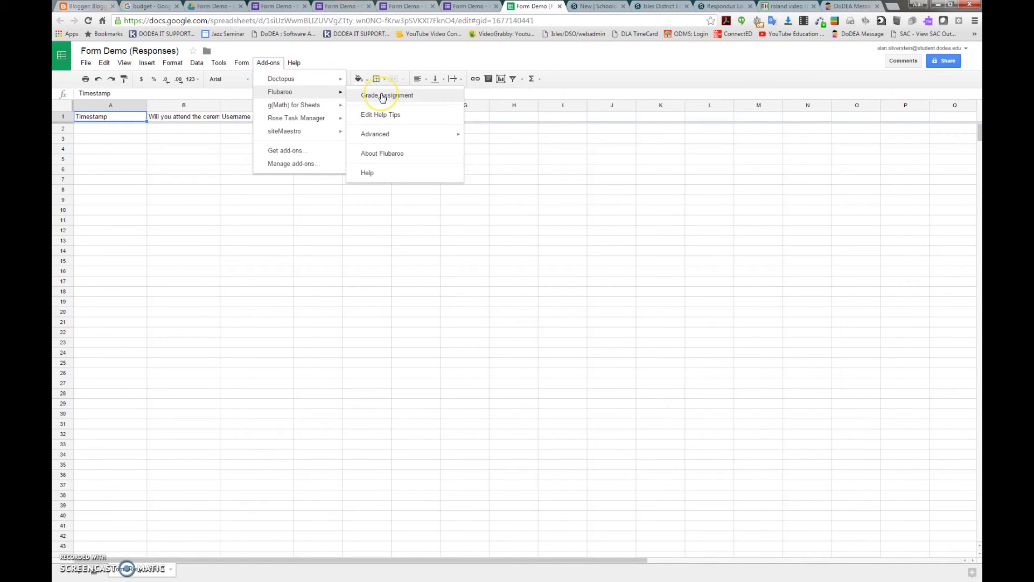
left_click(382, 96)
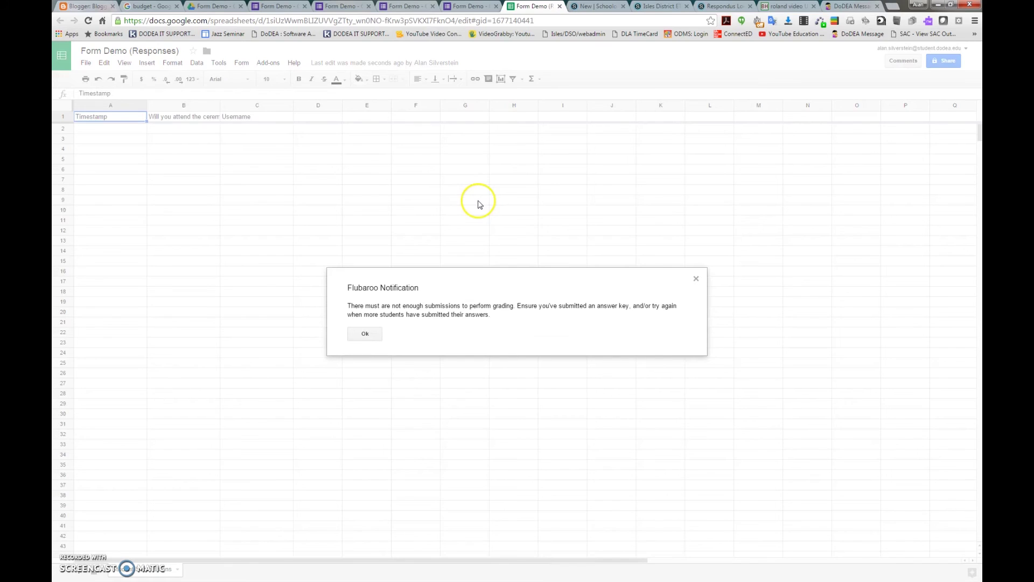
left_click(364, 334)
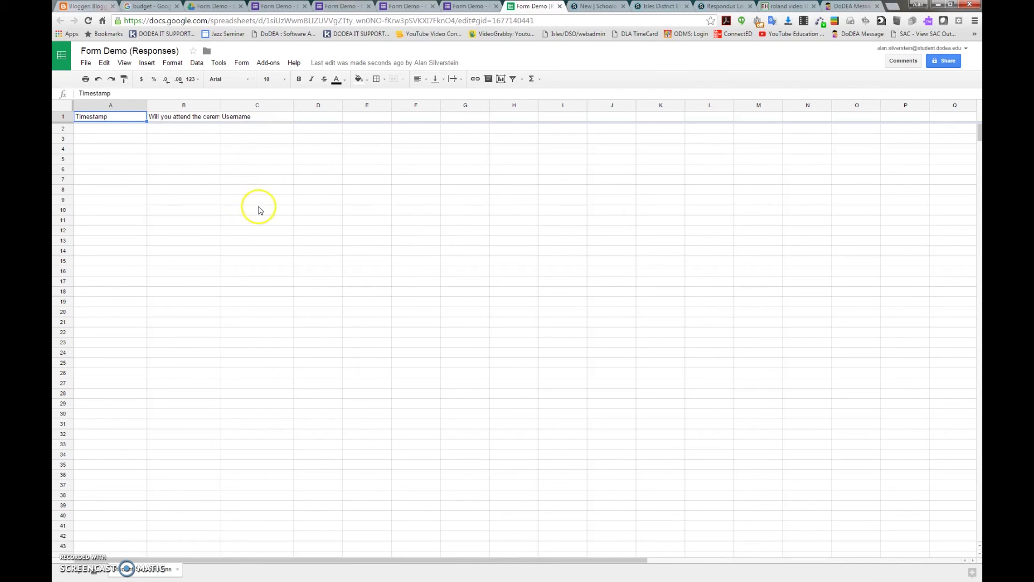
- Return to the editor of the "Form Demo" form
left_click(481, 8)
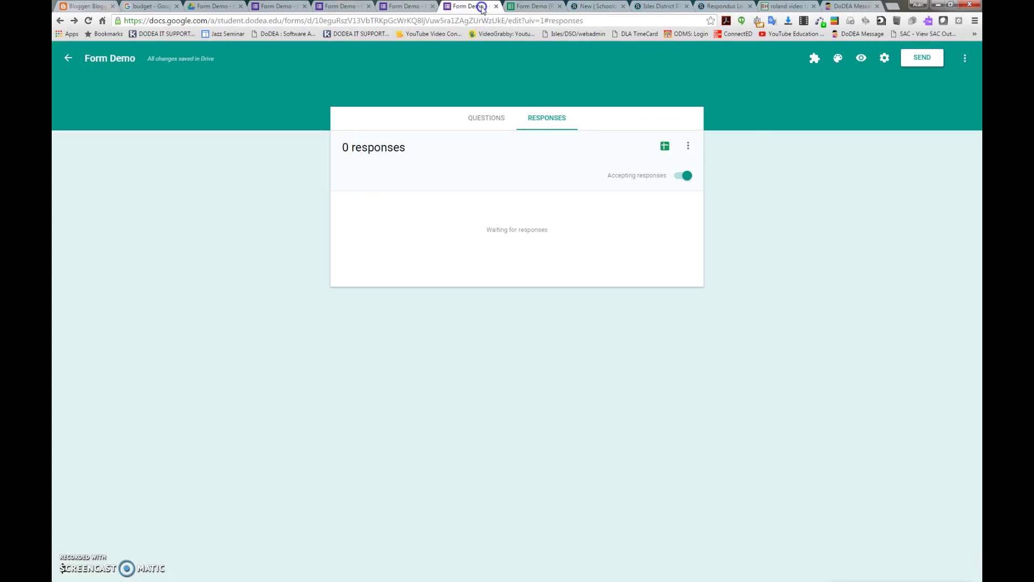